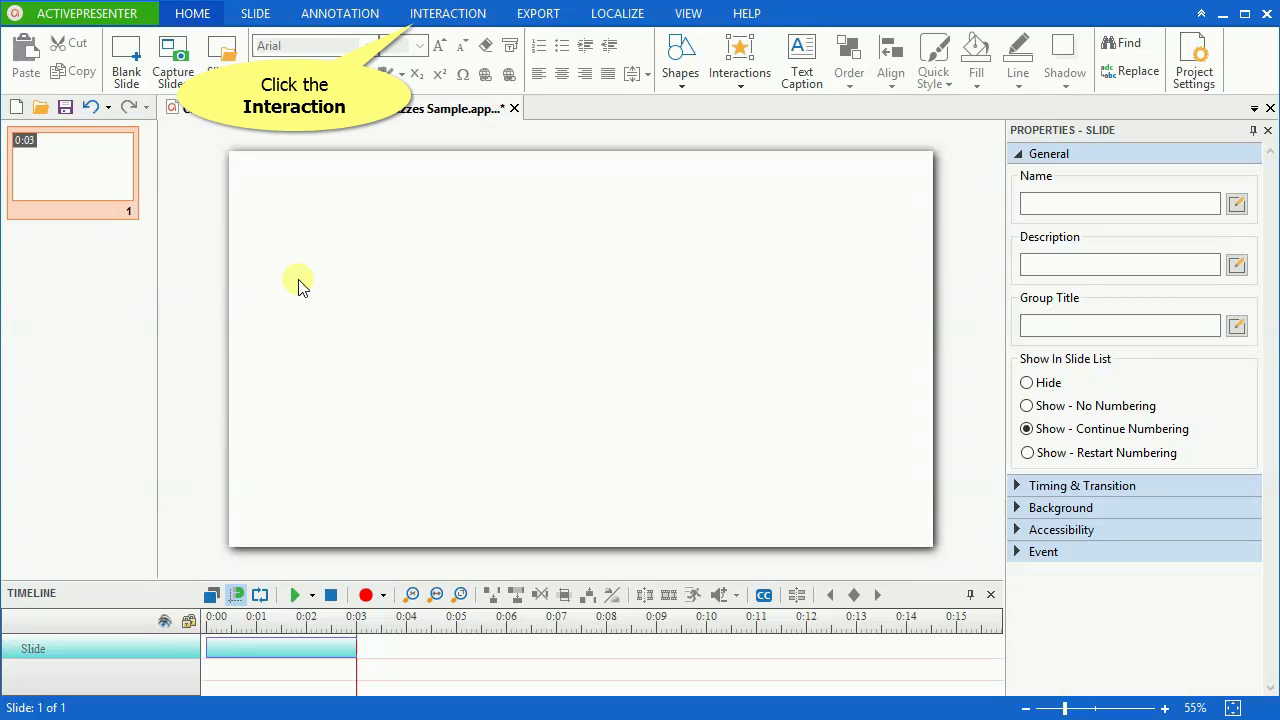
Insert a Multiple Choice question onto the slide from the Interaction tab
{"action": "left_click", "coordinate": [450, 14]}
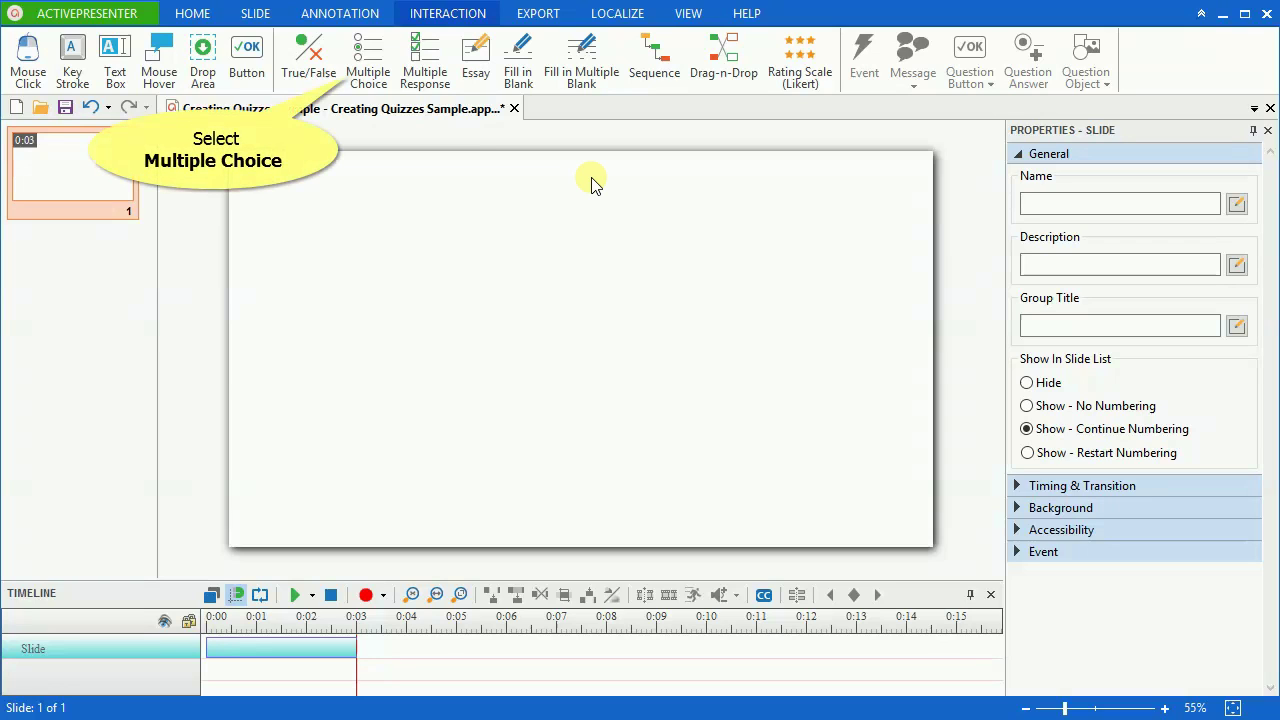
{"action": "left_click", "coordinate": [372, 65]}
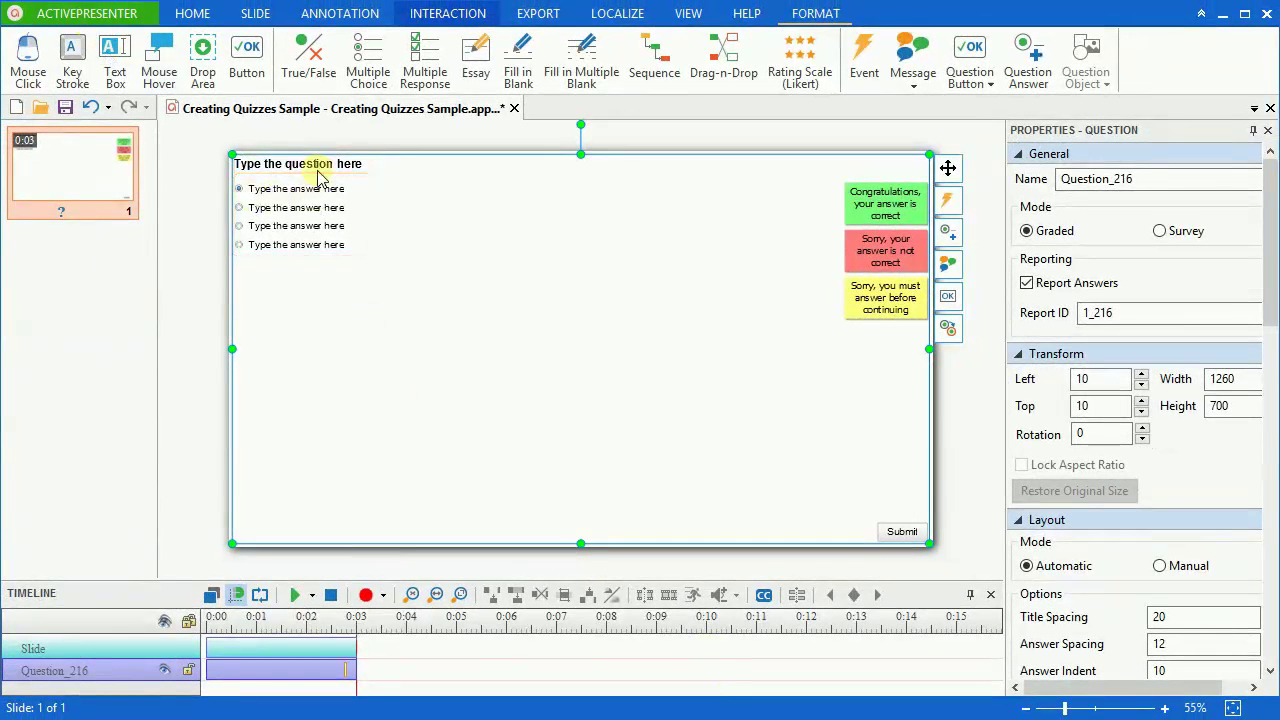
Replace the question title with "What's the favorite fruit of the monkey?"
{"action": "left_click", "coordinate": [318, 175]}
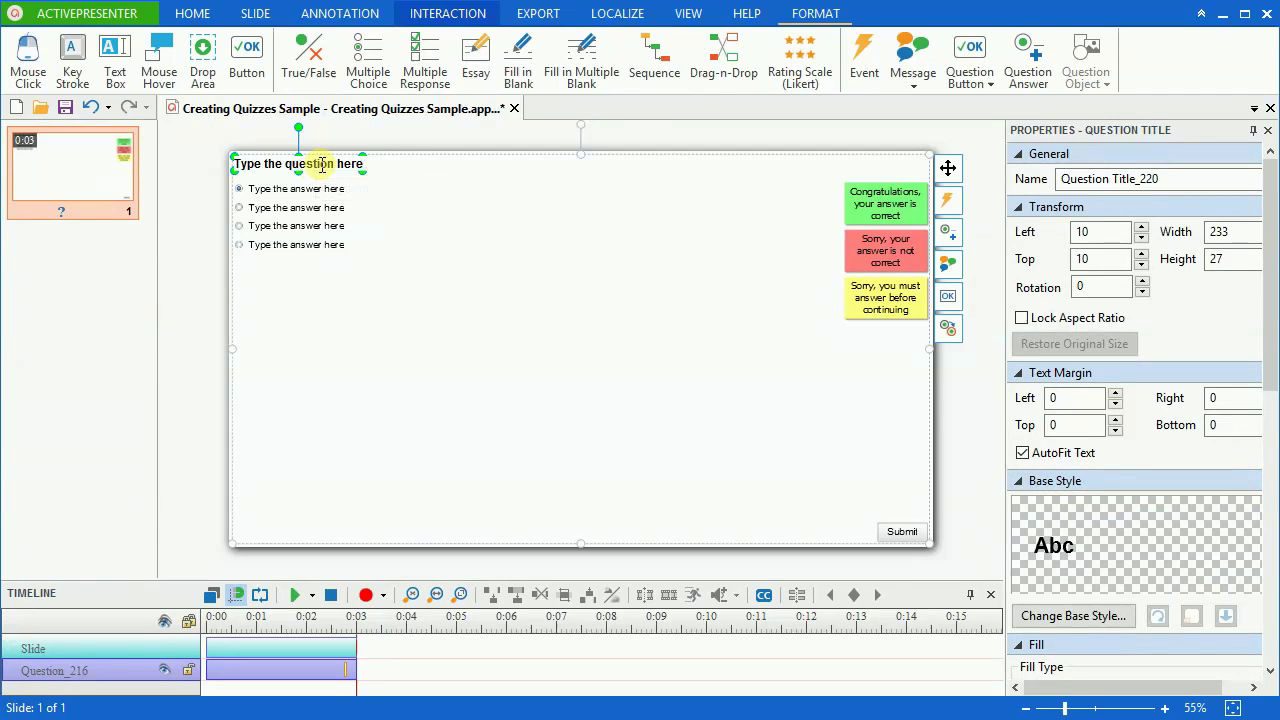
{"action": "double_click", "coordinate": [322, 164]}
{"action": "type", "text": "What's"}
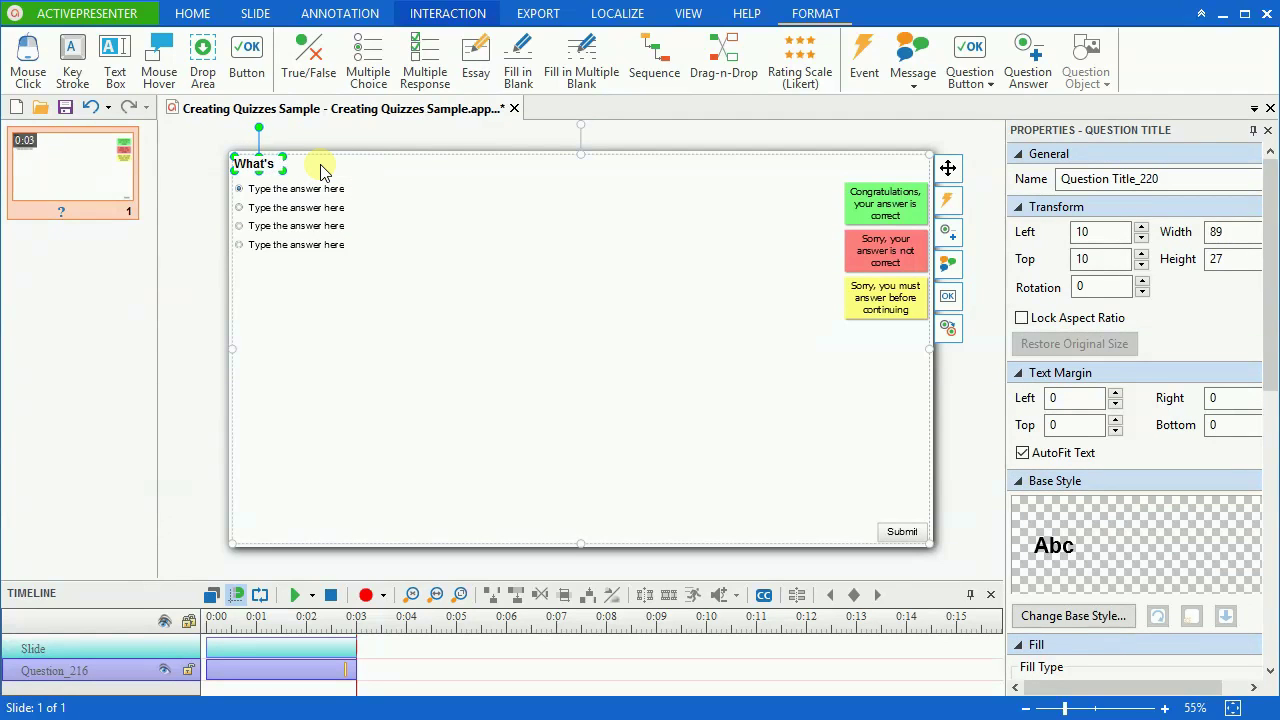
{"action": "type", "text": " the favorite fruit of the monkey?"}
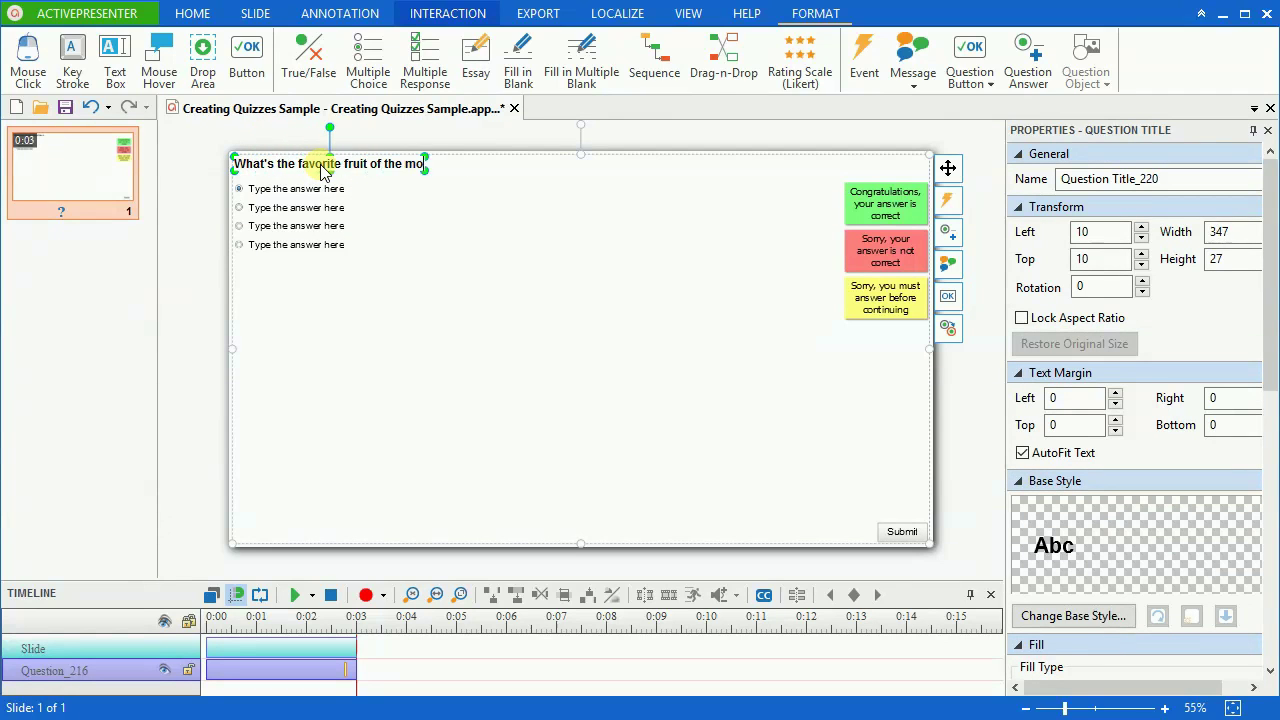
Rename the first two answers to Orange and Banana
{"action": "left_click", "coordinate": [287, 189]}
{"action": "left_click", "coordinate": [304, 189]}
{"action": "double_click", "coordinate": [311, 189]}
{"action": "type", "text": "Orange"}
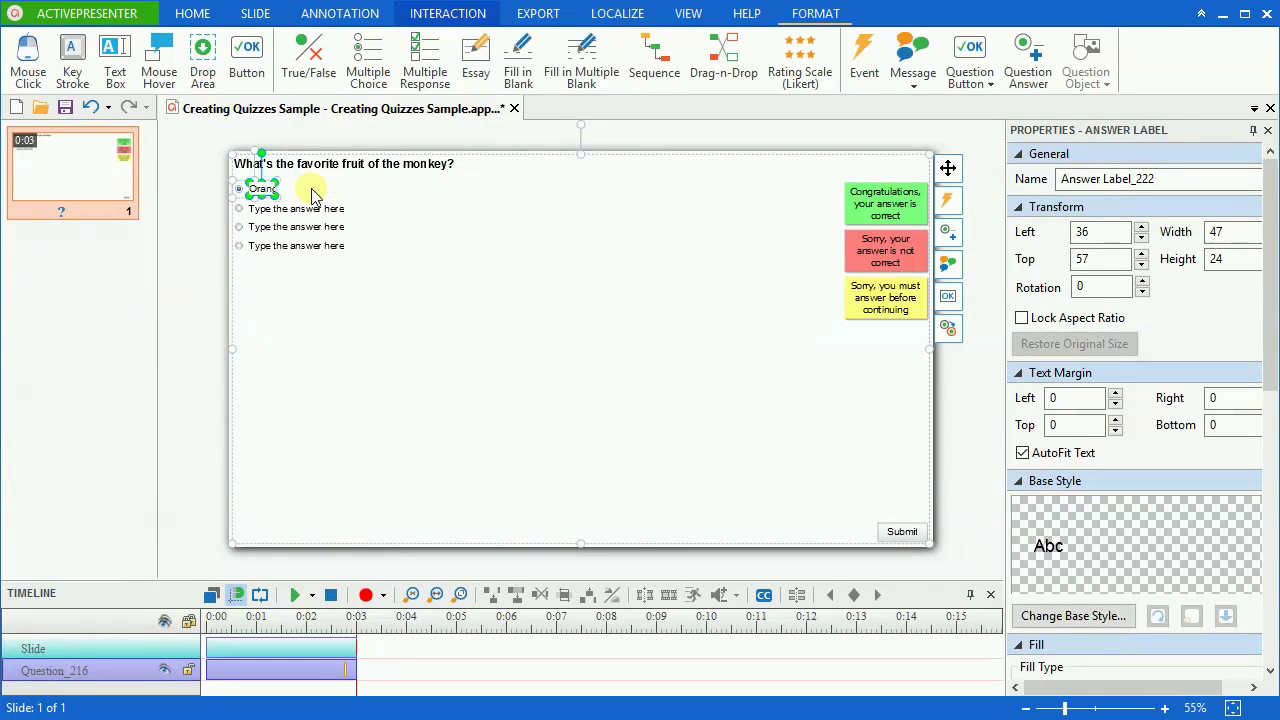
{"action": "left_click", "coordinate": [309, 208]}
{"action": "double_click", "coordinate": [309, 208]}
{"action": "type", "text": "Banana"}
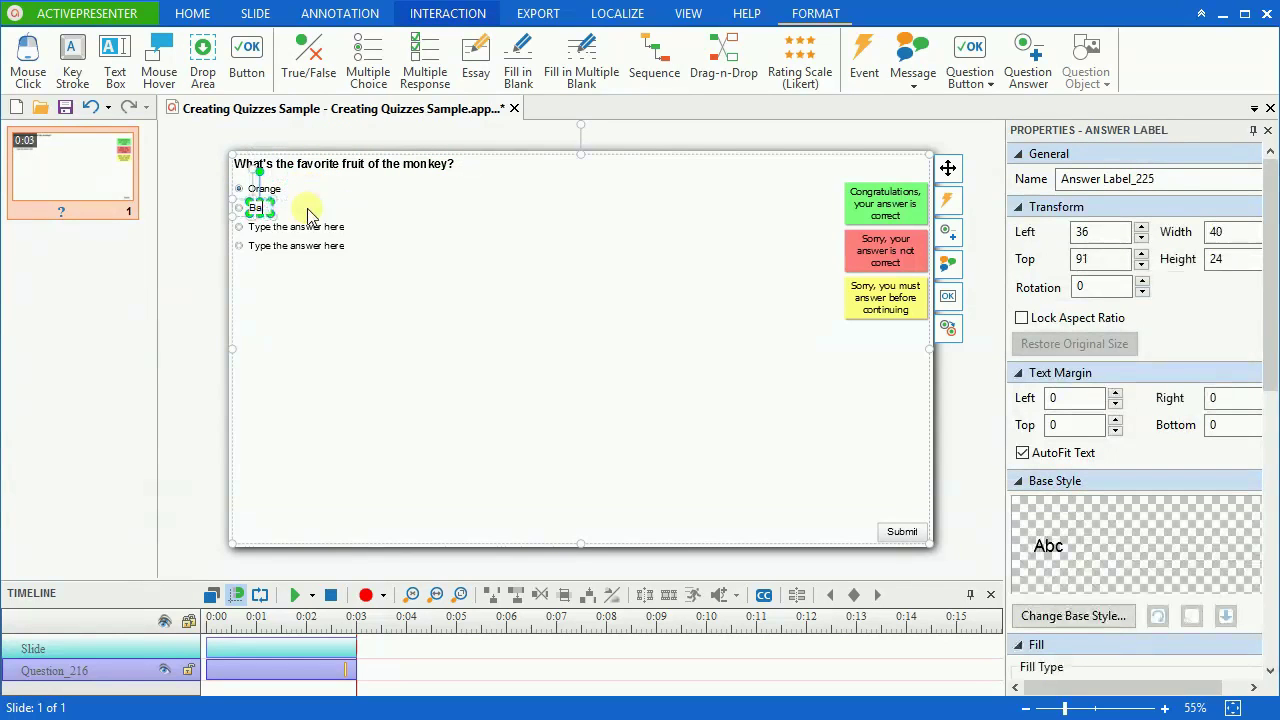
Rename the third and fourth answers to Grape and Pine apple
{"action": "left_click", "coordinate": [309, 226]}
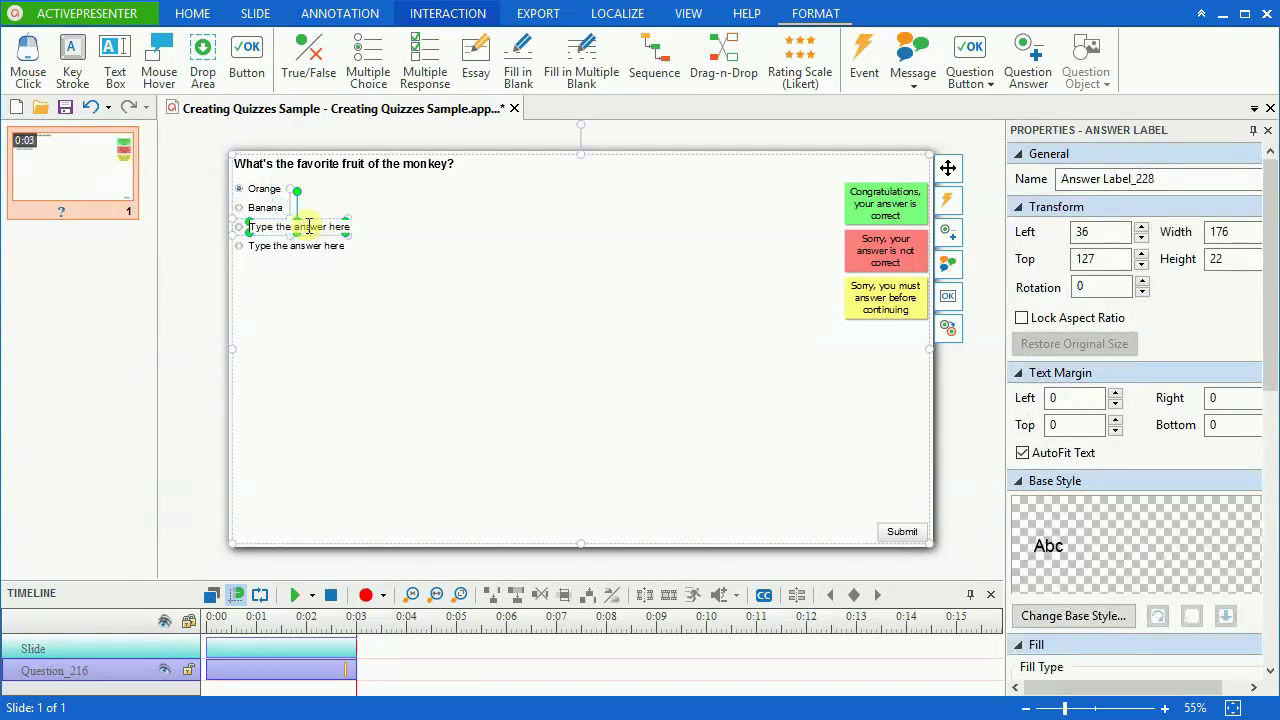
{"action": "double_click", "coordinate": [309, 226]}
{"action": "type", "text": "Grape"}
{"action": "left_click", "coordinate": [307, 248]}
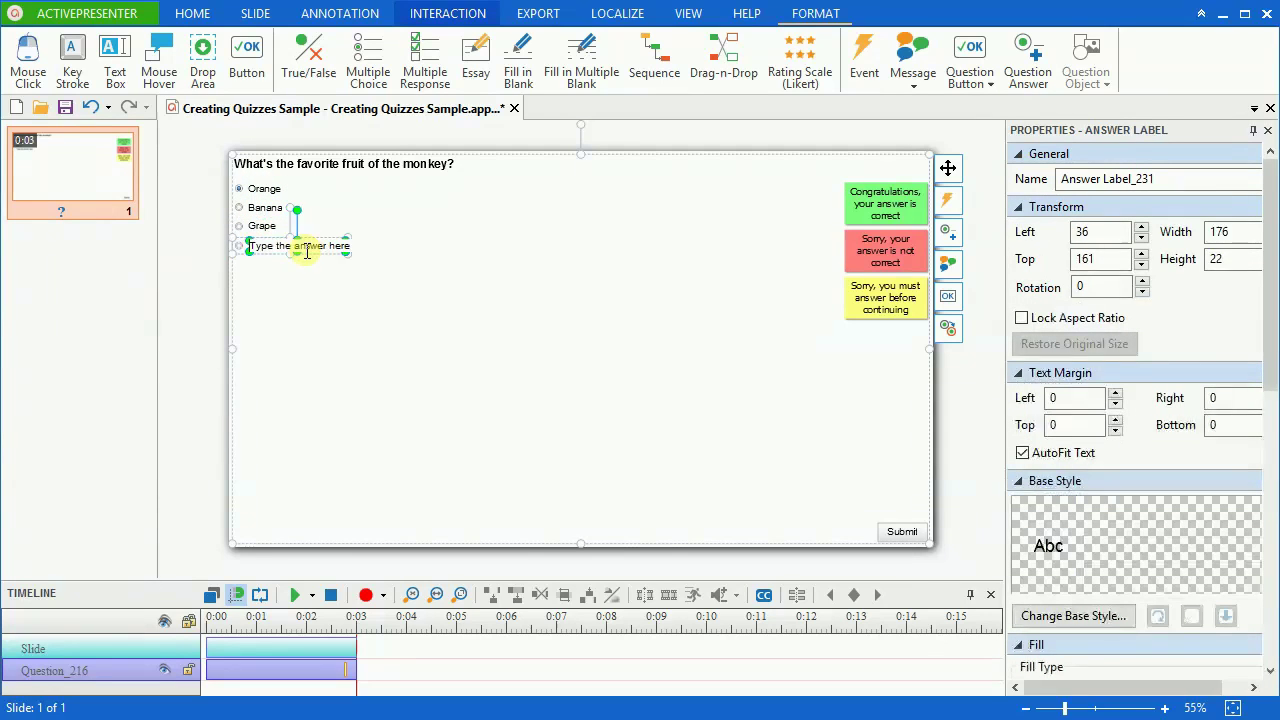
{"action": "double_click", "coordinate": [307, 248]}
{"action": "type", "text": "Pine"}
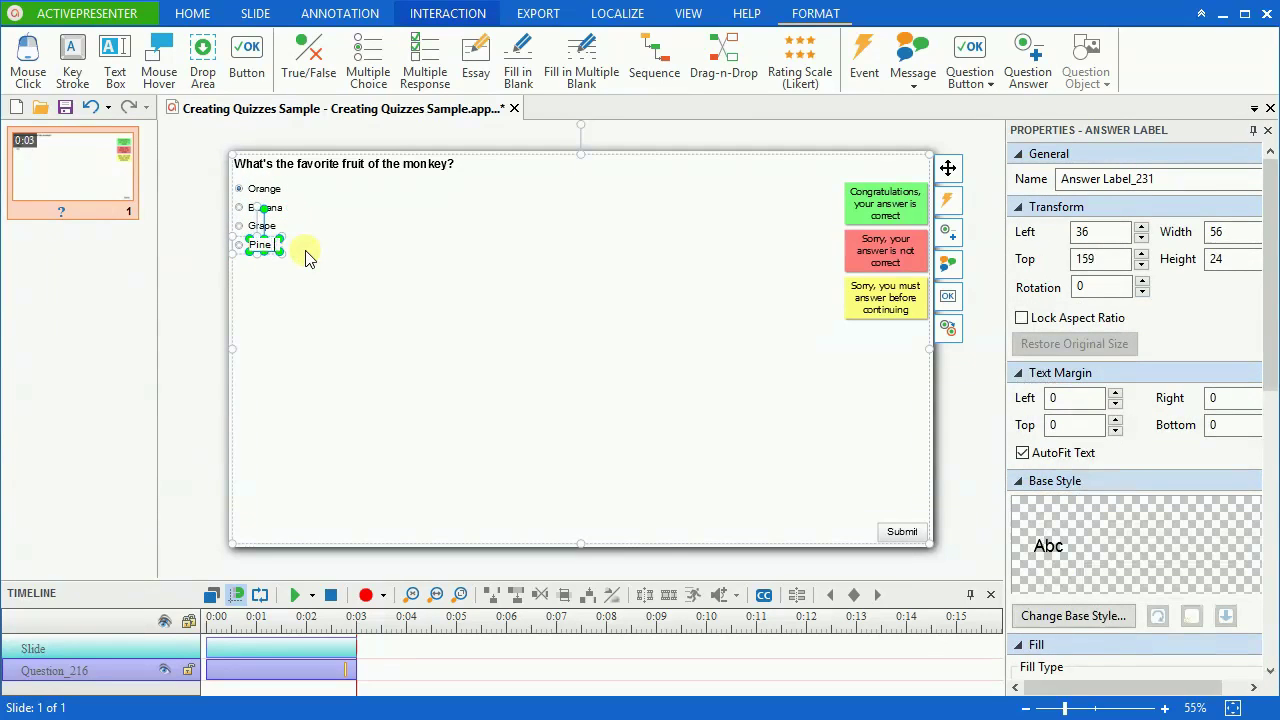
{"action": "type", "text": " apple"}
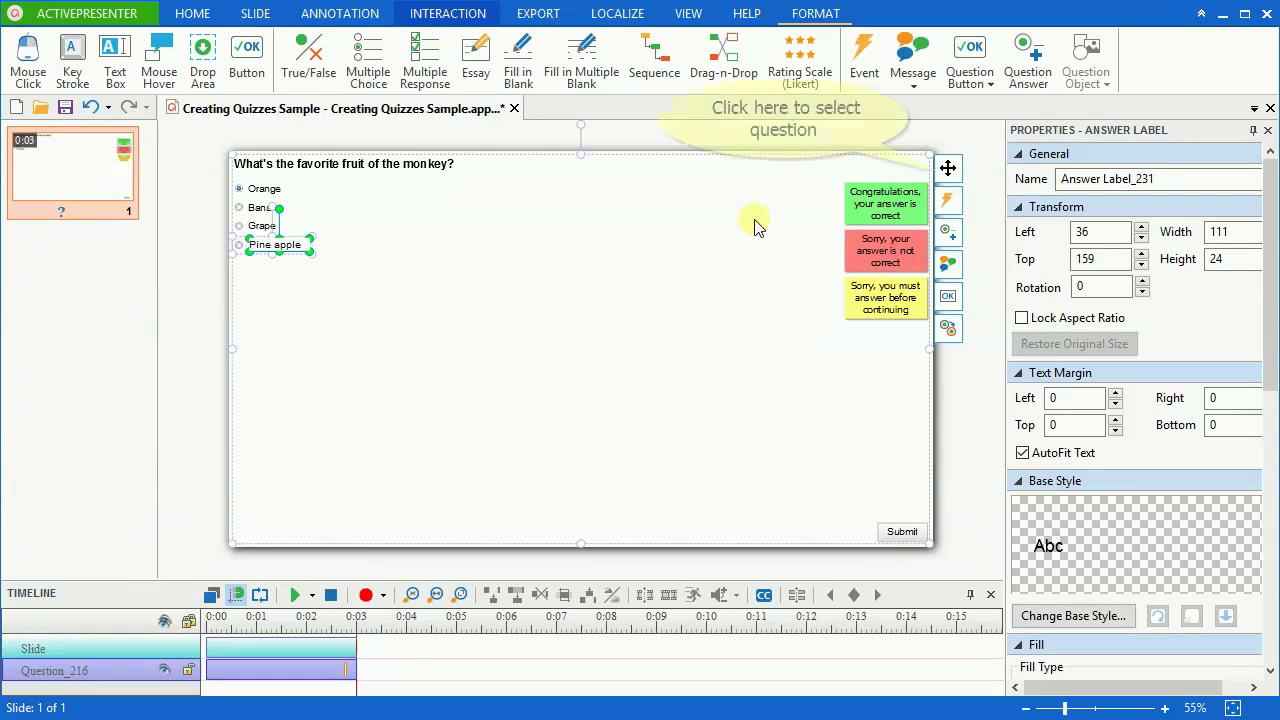
Switch the question to Survey mode and then back to Graded
{"action": "left_click", "coordinate": [945, 172]}
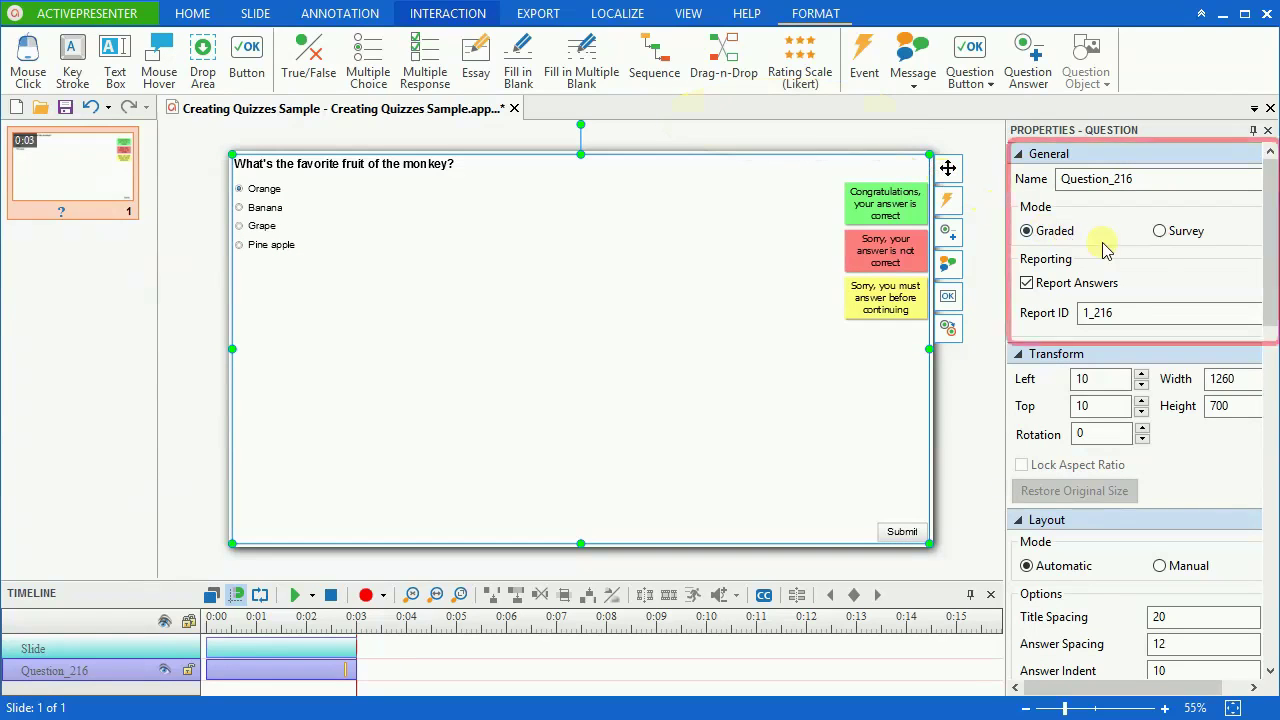
{"action": "left_click", "coordinate": [1182, 231]}
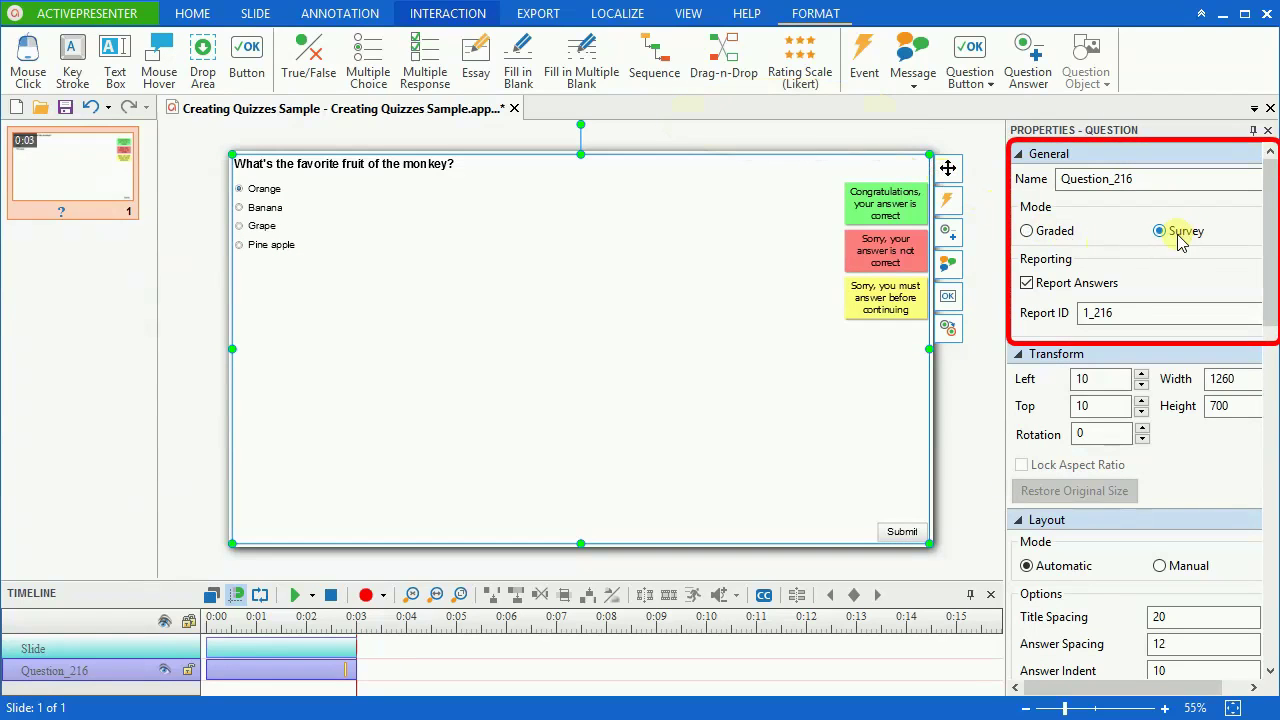
{"action": "left_click", "coordinate": [1044, 237]}
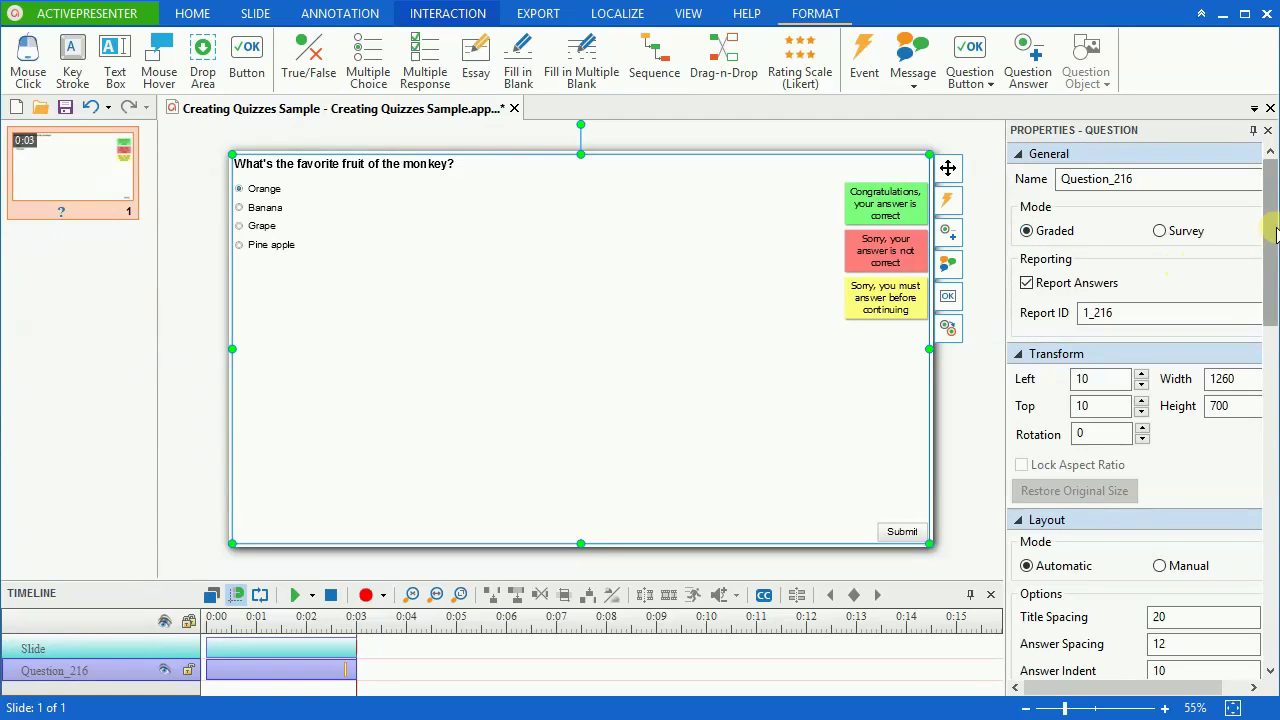
{"action": "left_click_drag", "start_coordinate": [1276, 233], "coordinate": [1262, 358]}
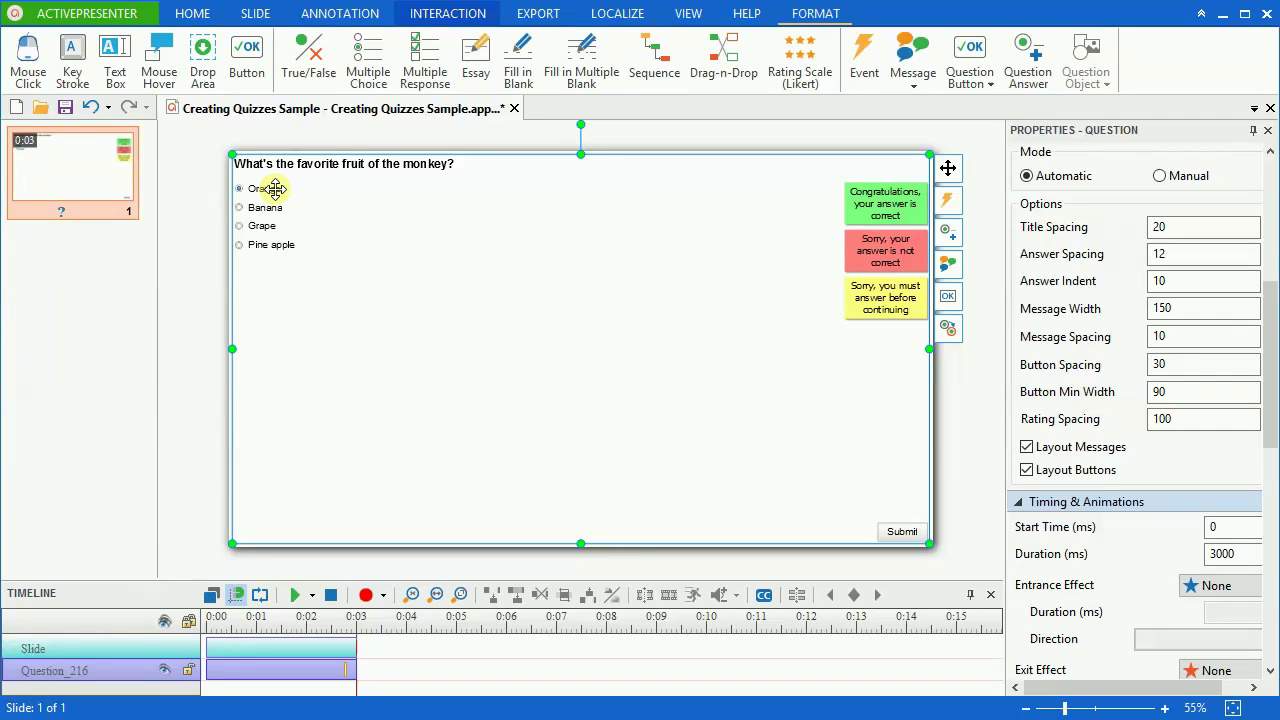
Move the congratulations message, then the not-correct message, to the bottom of the feedback stack
{"action": "left_click", "coordinate": [922, 190]}
{"action": "left_click_drag", "start_coordinate": [922, 190], "coordinate": [758, 345]}
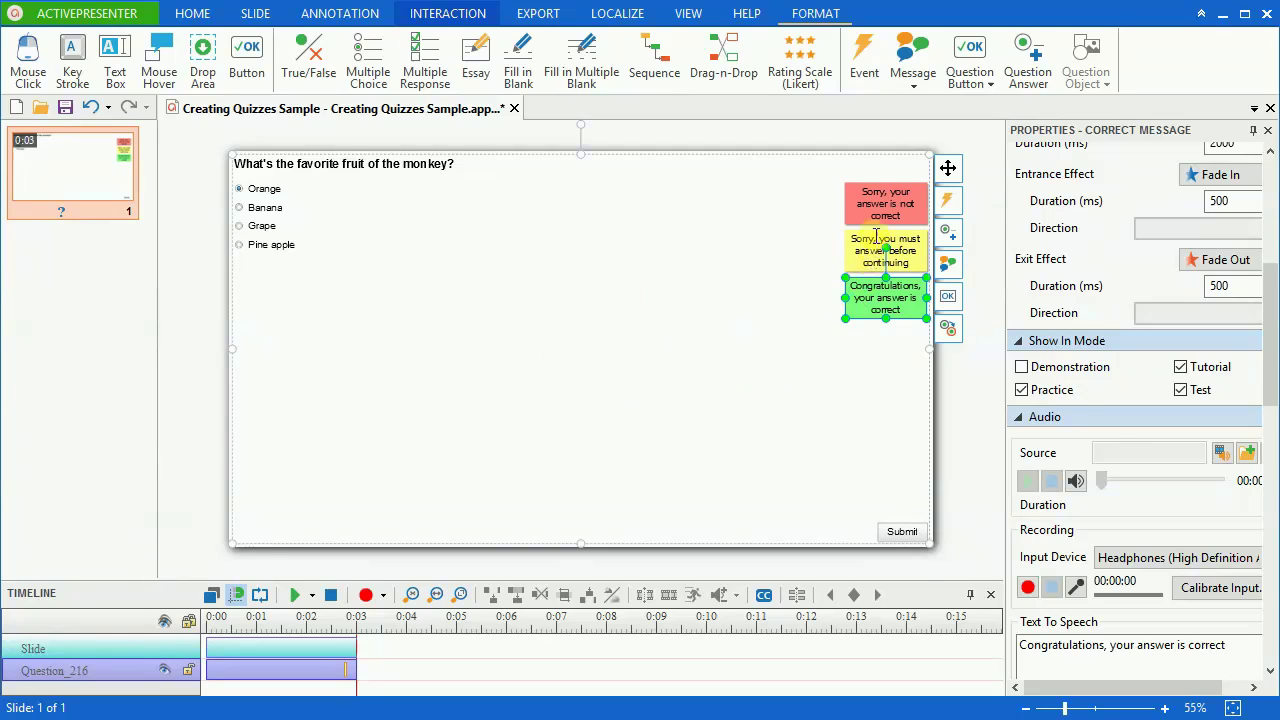
{"action": "left_click", "coordinate": [918, 192]}
{"action": "left_click_drag", "start_coordinate": [918, 192], "coordinate": [906, 343]}
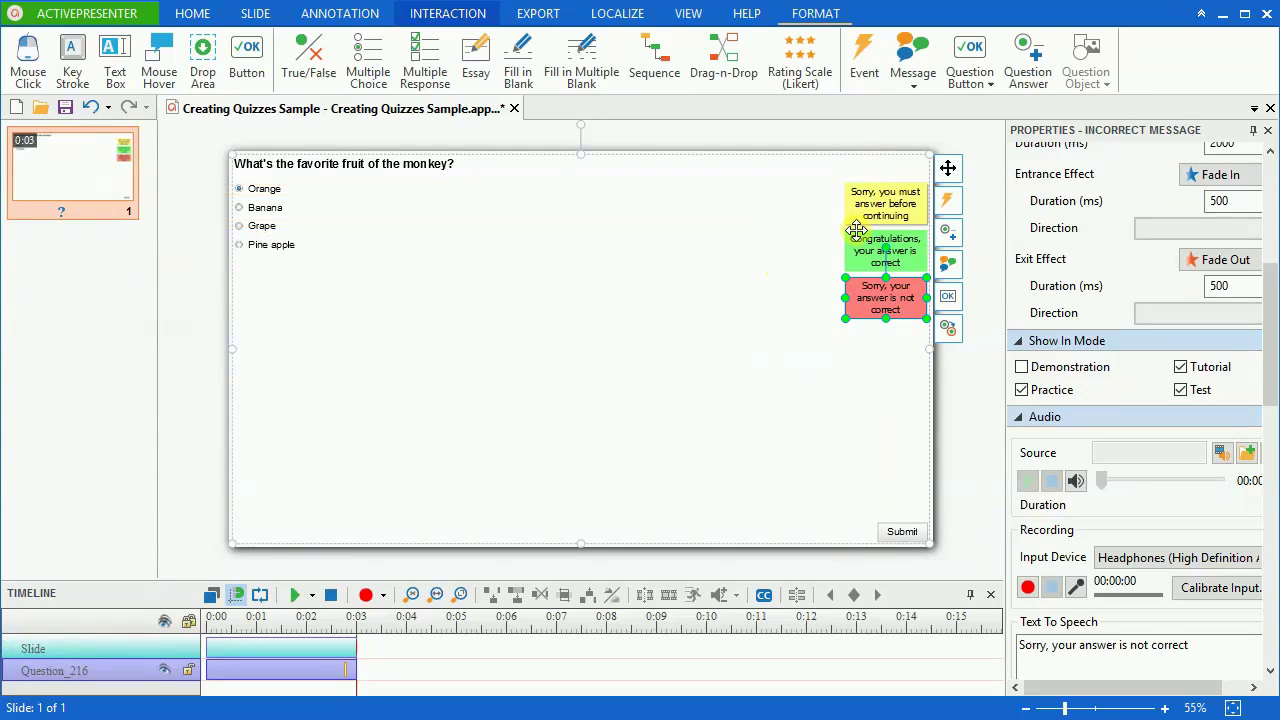
Try Manual message layout by moving the must-answer message, then restore Automatic layout
{"action": "left_click", "coordinate": [946, 167]}
{"action": "left_click", "coordinate": [1160, 175]}
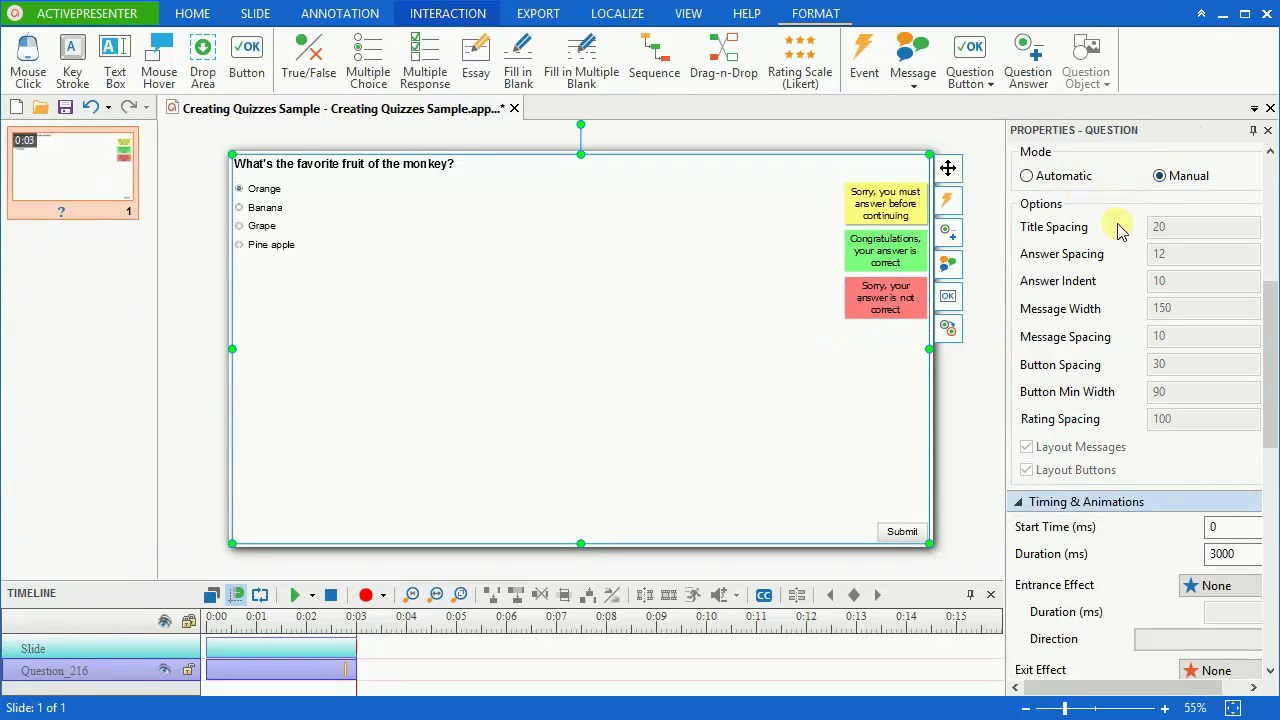
{"action": "left_click", "coordinate": [918, 184]}
{"action": "left_click_drag", "start_coordinate": [918, 184], "coordinate": [749, 208]}
{"action": "left_click", "coordinate": [946, 167]}
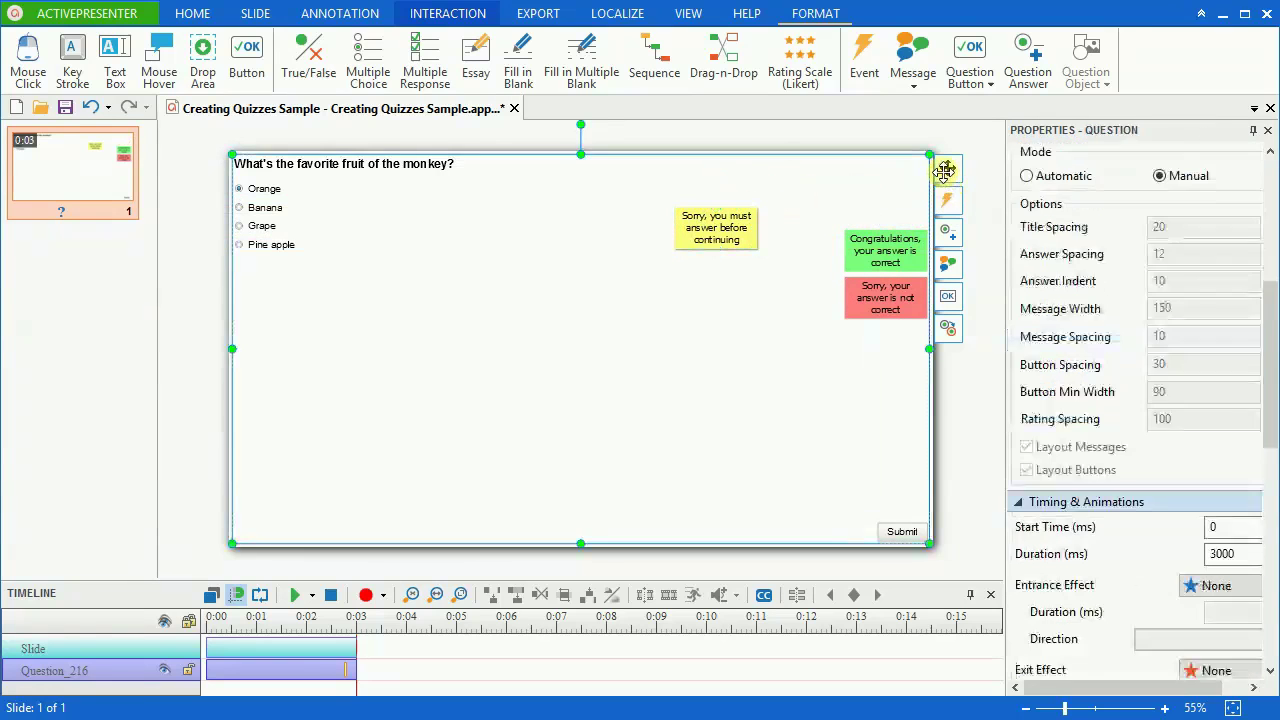
{"action": "left_click", "coordinate": [1055, 178]}
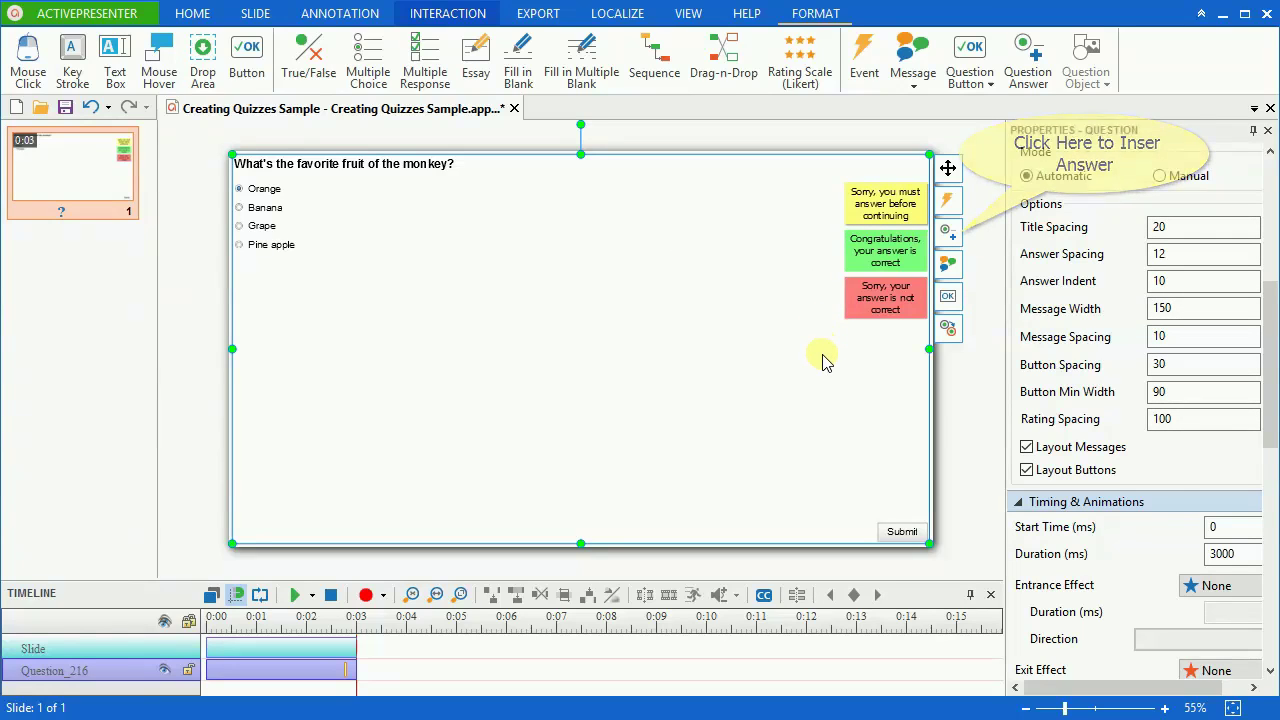
Add a fifth answer "Mango" and a timeout message to the question
{"action": "left_click", "coordinate": [947, 234]}
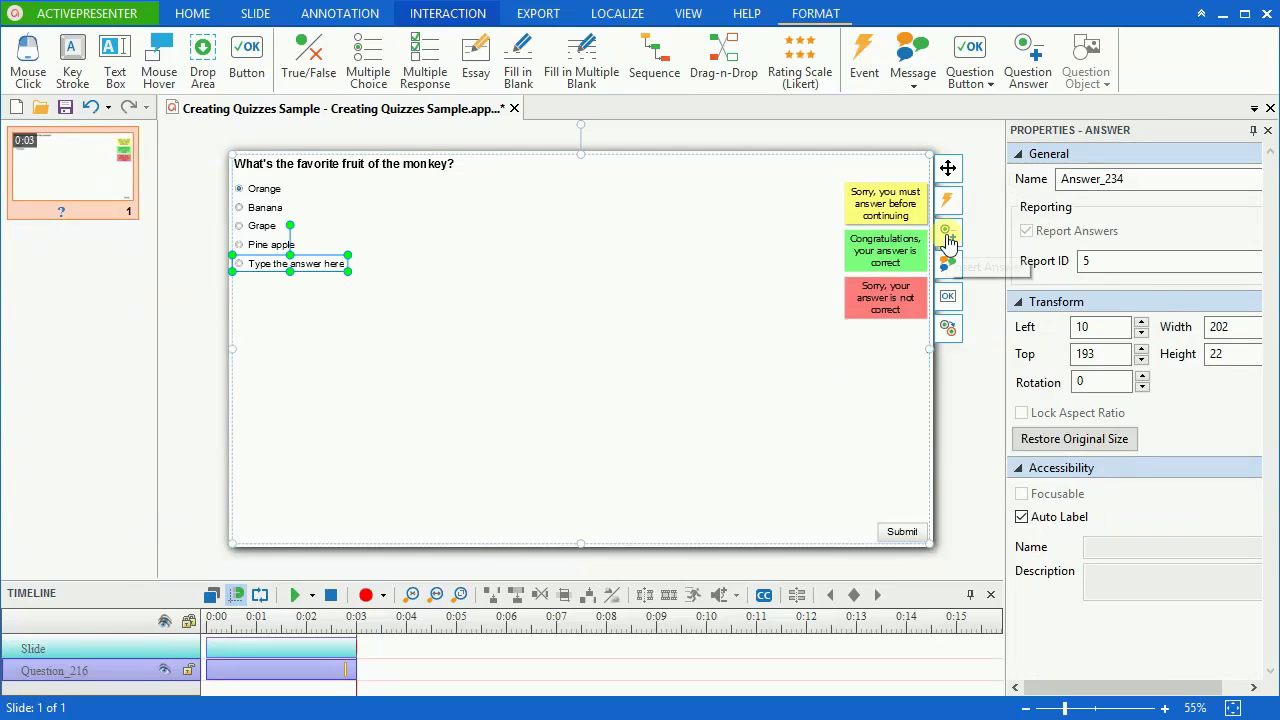
{"action": "left_click", "coordinate": [320, 264]}
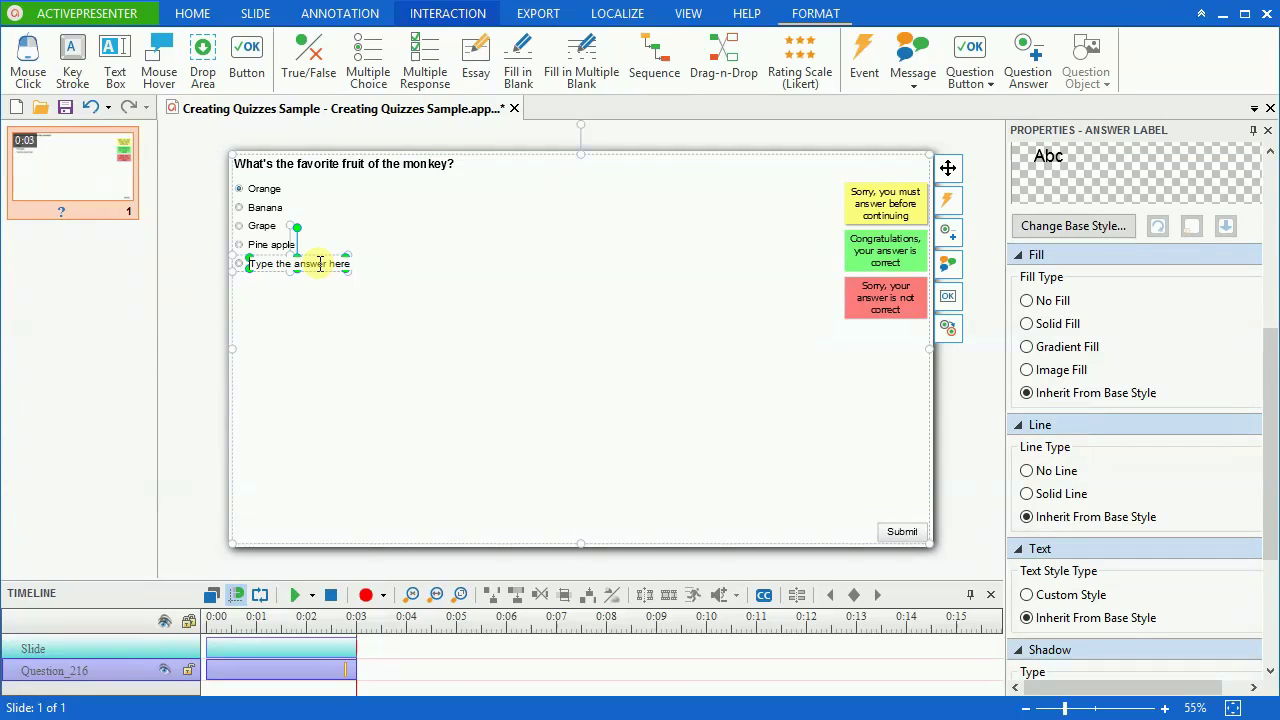
{"action": "key", "text": "ctrl+a"}
{"action": "type", "text": "Mango"}
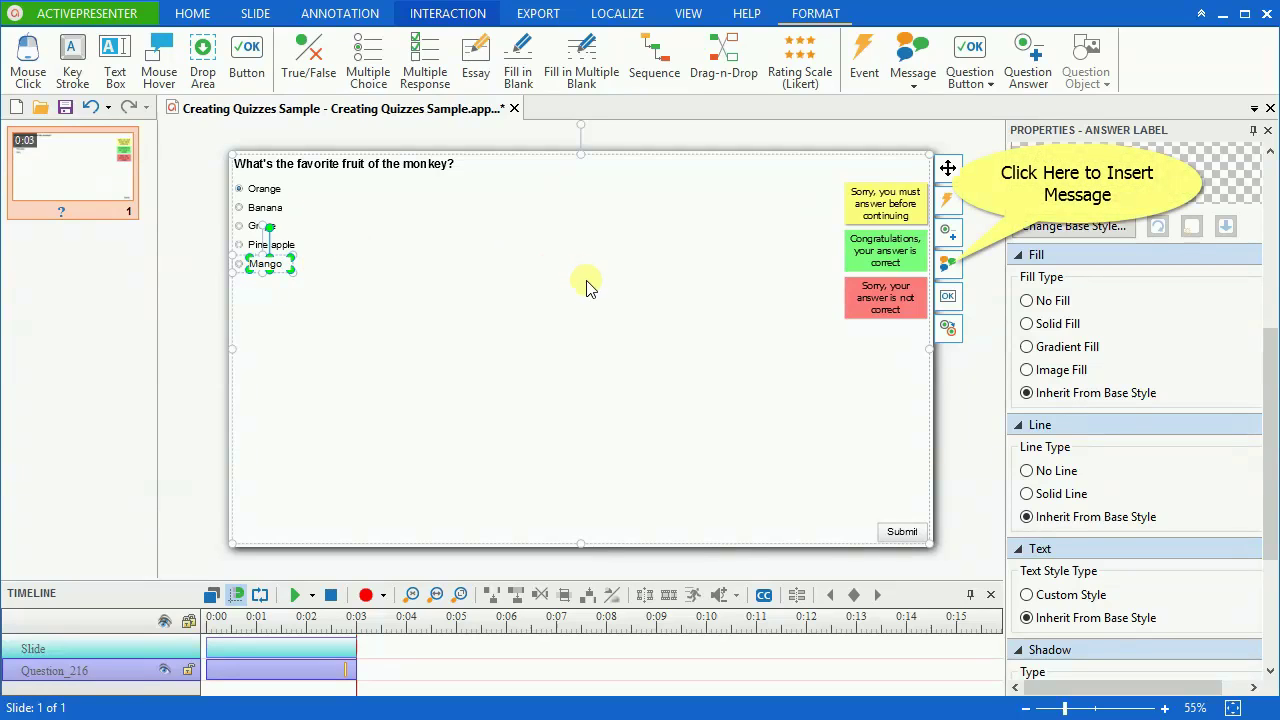
{"action": "left_click", "coordinate": [948, 264]}
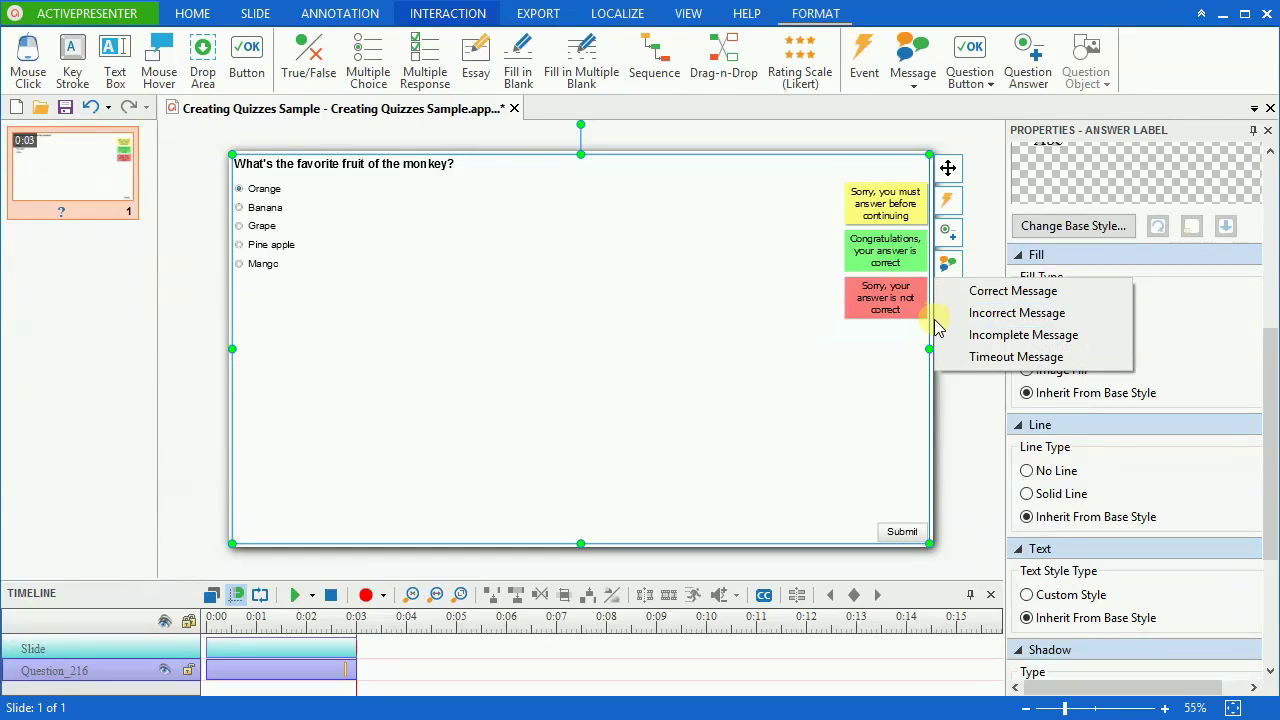
{"action": "left_click", "coordinate": [982, 357]}
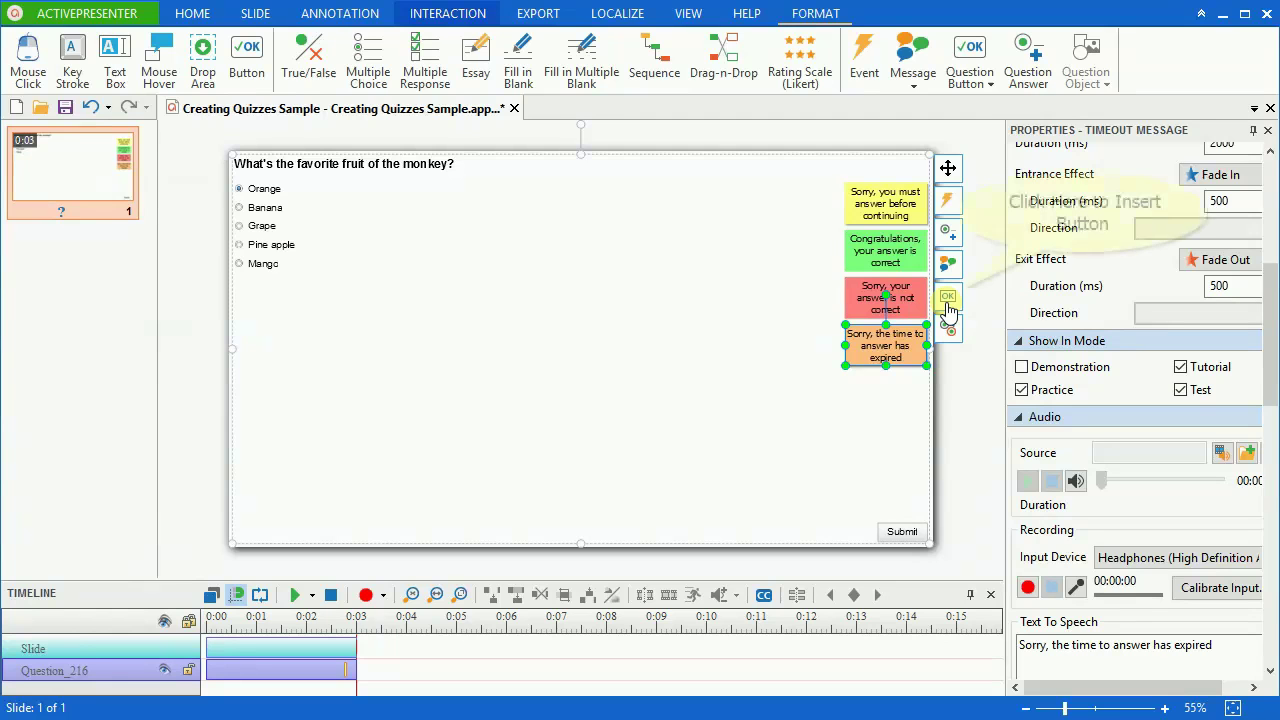
Add Clear and Skip buttons to the question alongside Submit
{"action": "left_click", "coordinate": [947, 302]}
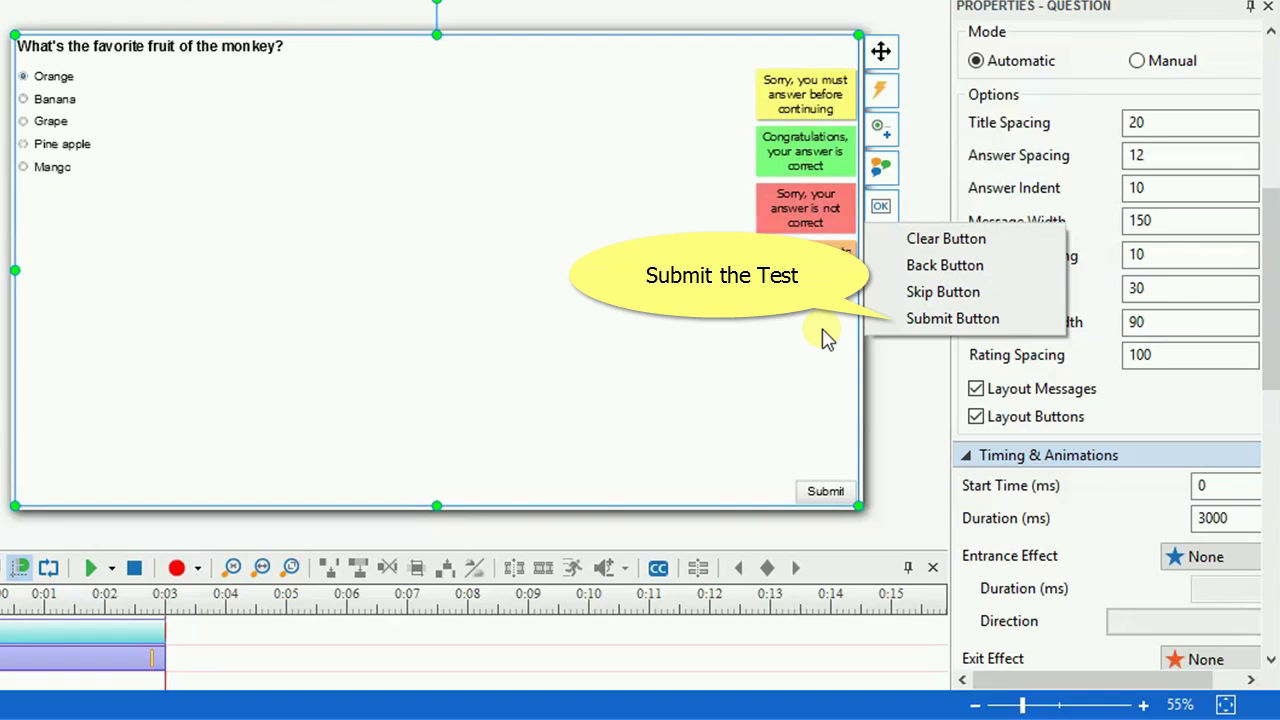
{"action": "left_click", "coordinate": [924, 243]}
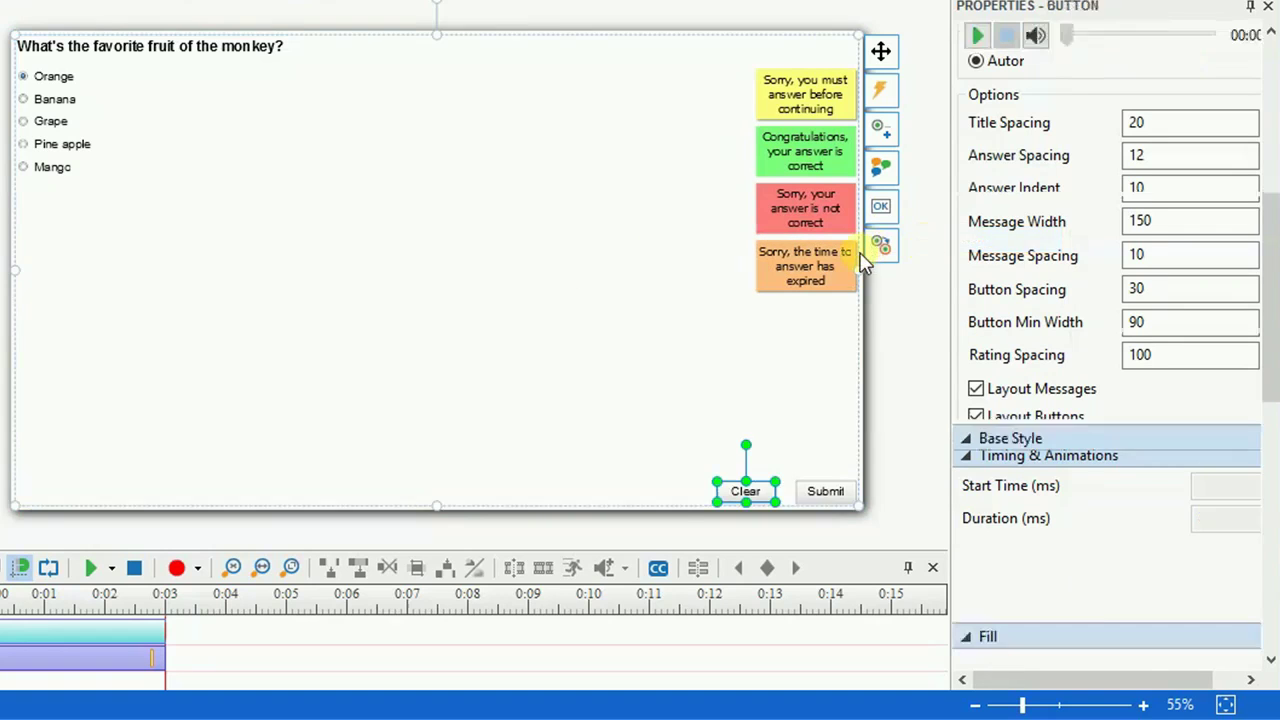
{"action": "left_click", "coordinate": [884, 243]}
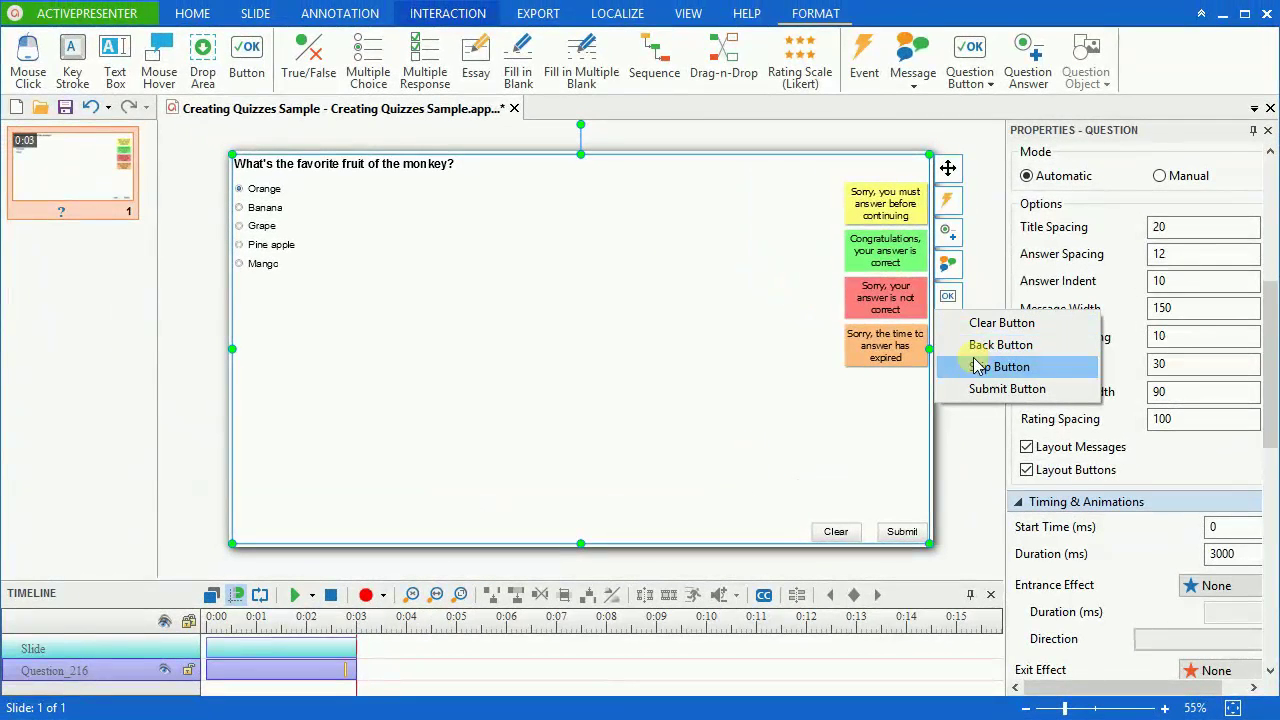
{"action": "left_click", "coordinate": [1002, 367]}
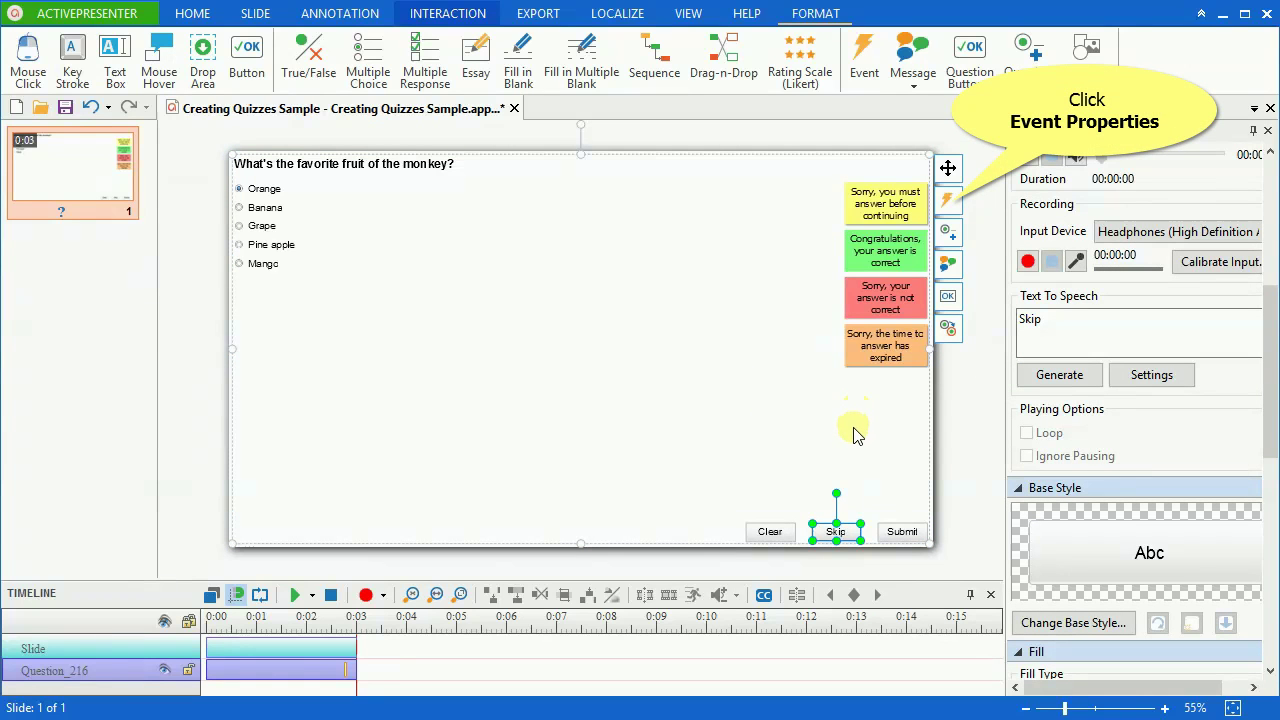
In the Event Editor, mark Banana as the correct answer and set Points to 2
{"action": "left_click", "coordinate": [947, 201]}
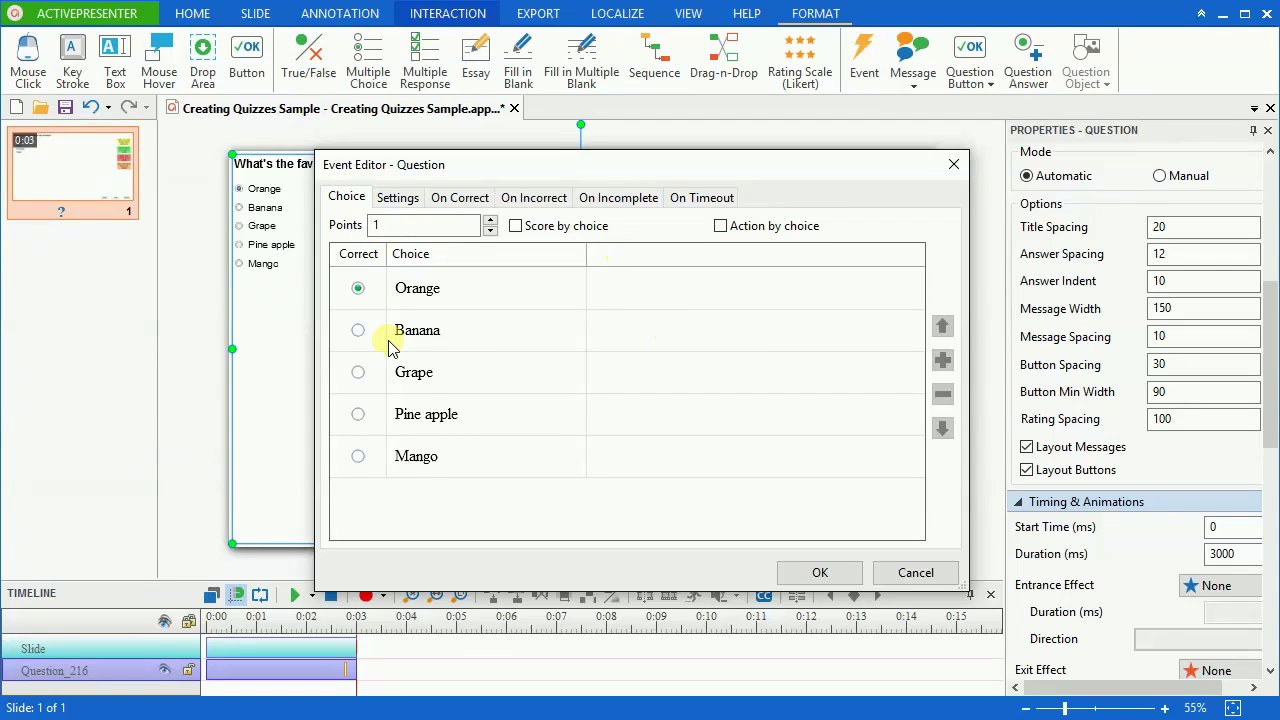
{"action": "left_click", "coordinate": [358, 331]}
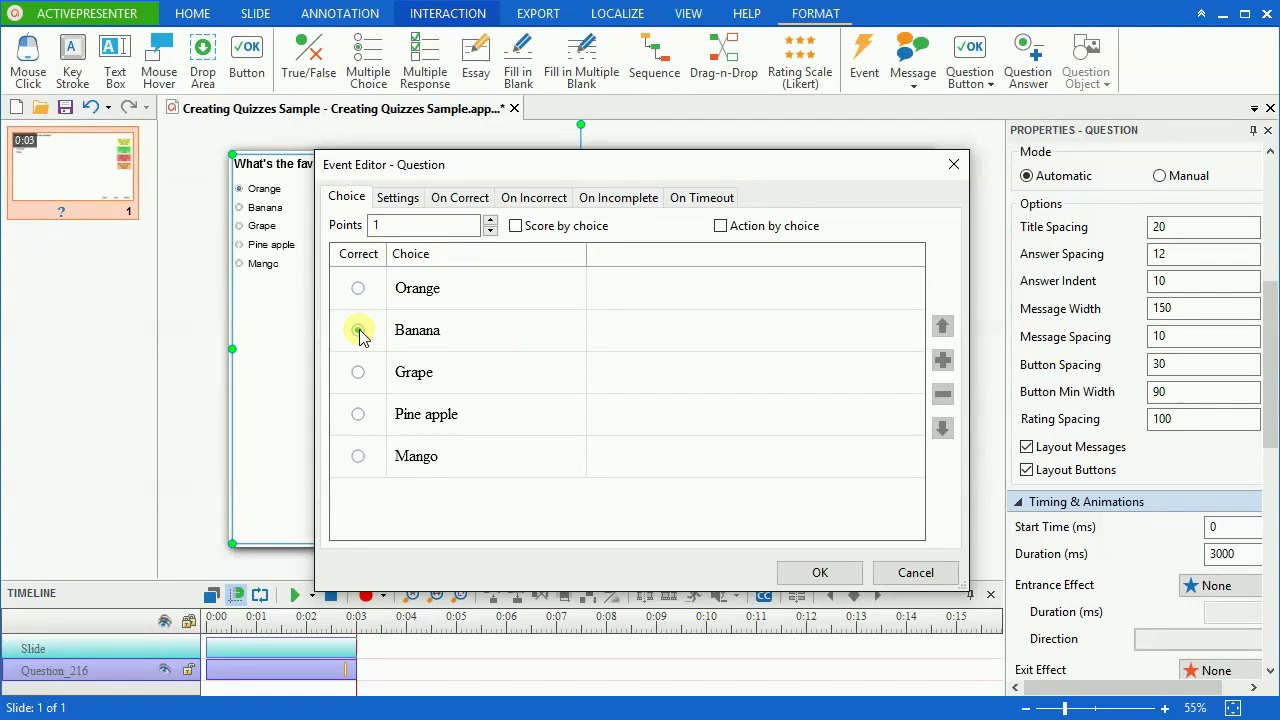
{"action": "left_click", "coordinate": [429, 228]}
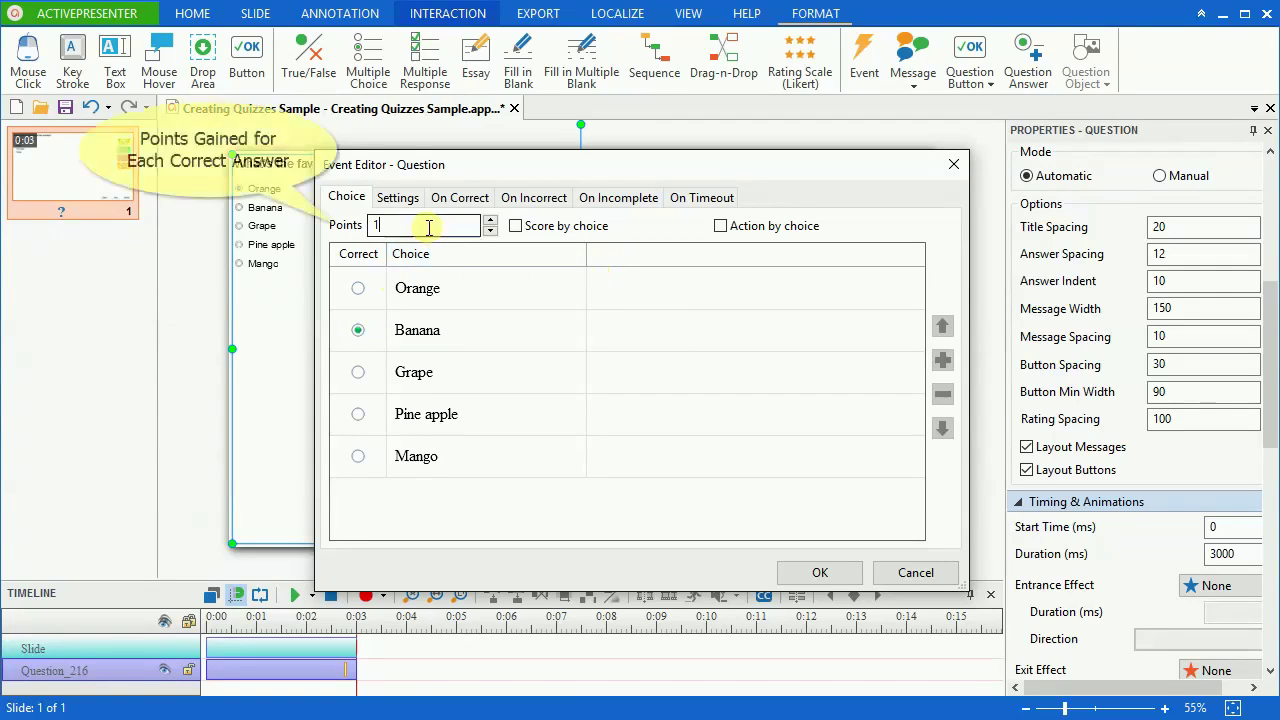
{"action": "key", "text": "BackSpace"}
{"action": "type", "text": "2"}
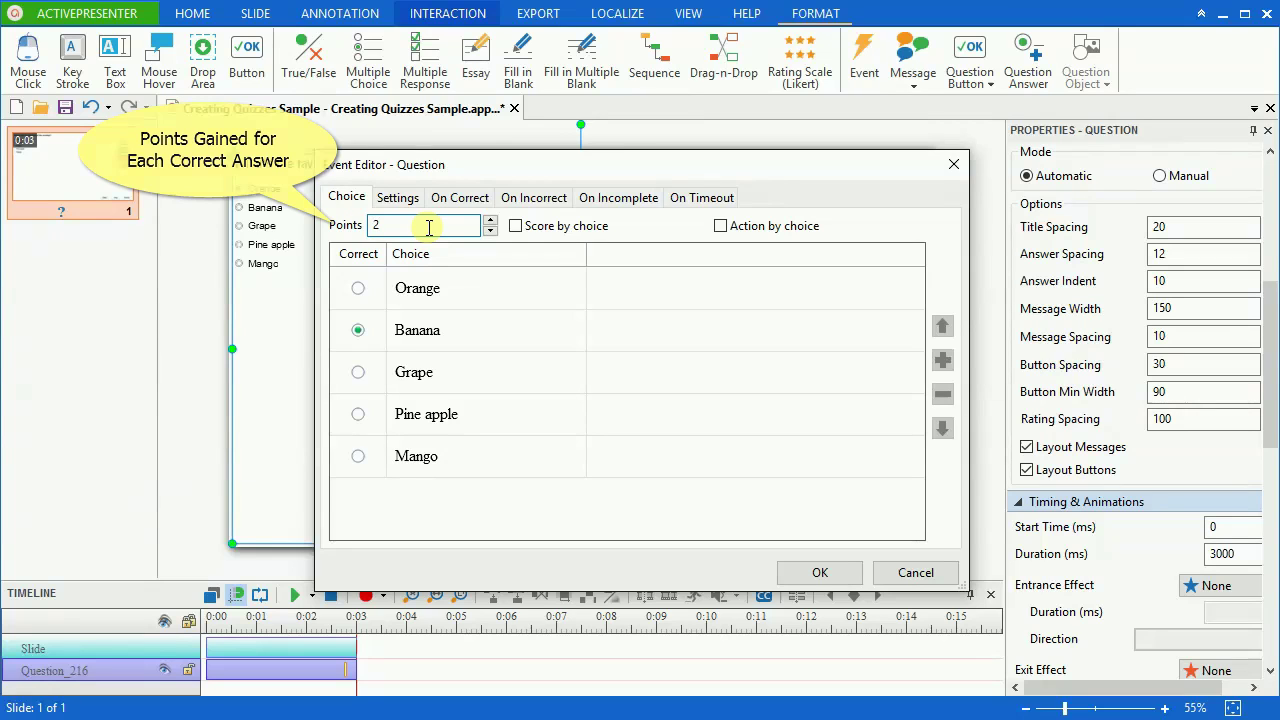
Enable a time limit of 3 minutes for the question
{"action": "left_click", "coordinate": [400, 199]}
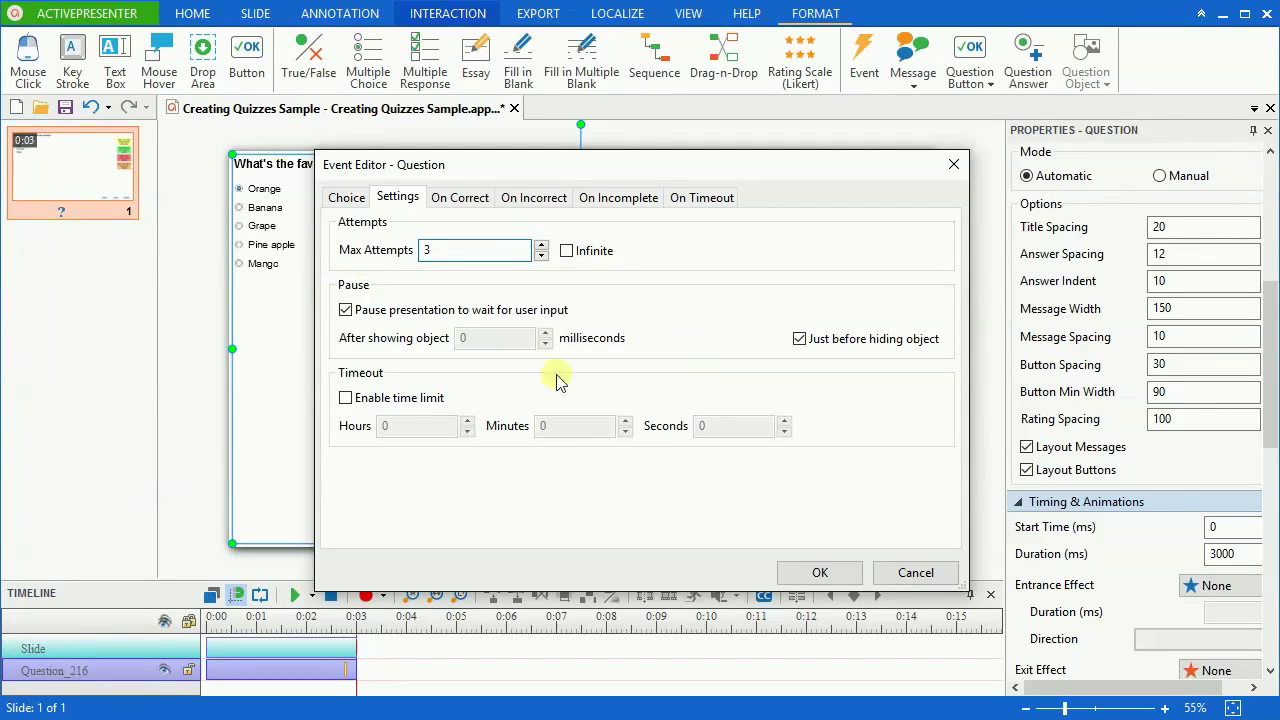
{"action": "left_click", "coordinate": [362, 400]}
{"action": "left_click", "coordinate": [570, 428]}
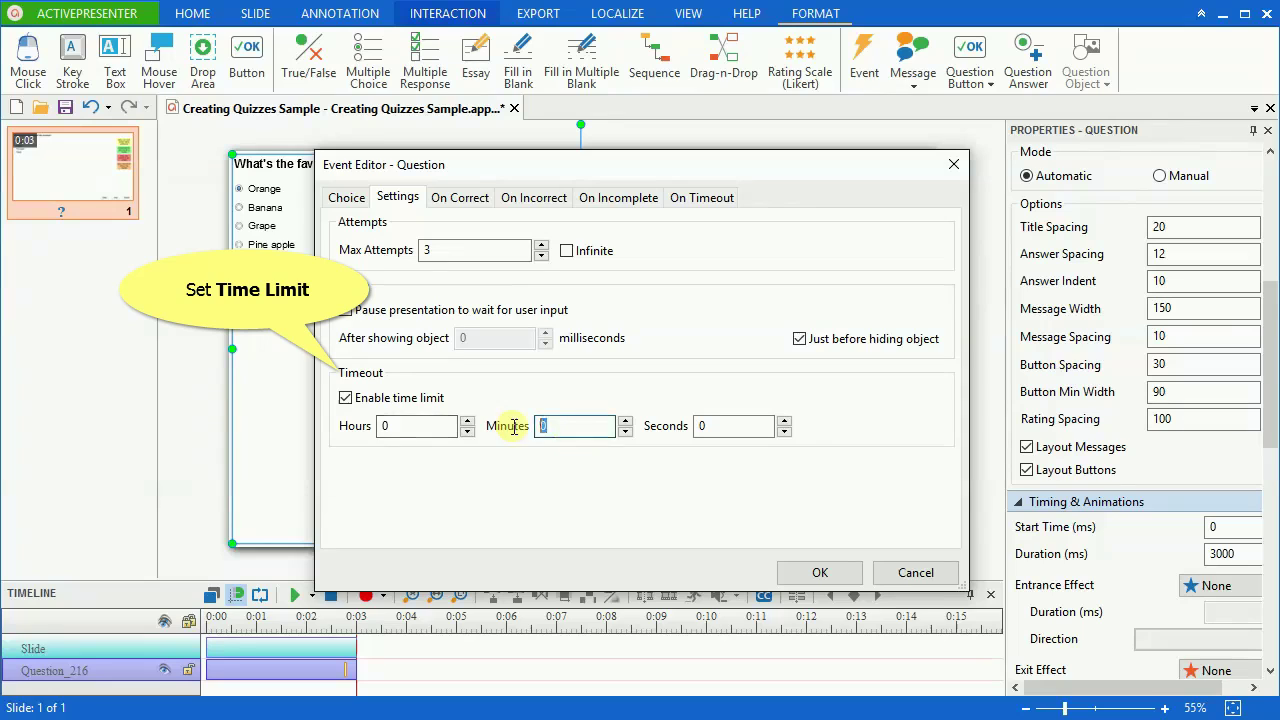
{"action": "type", "text": "3"}
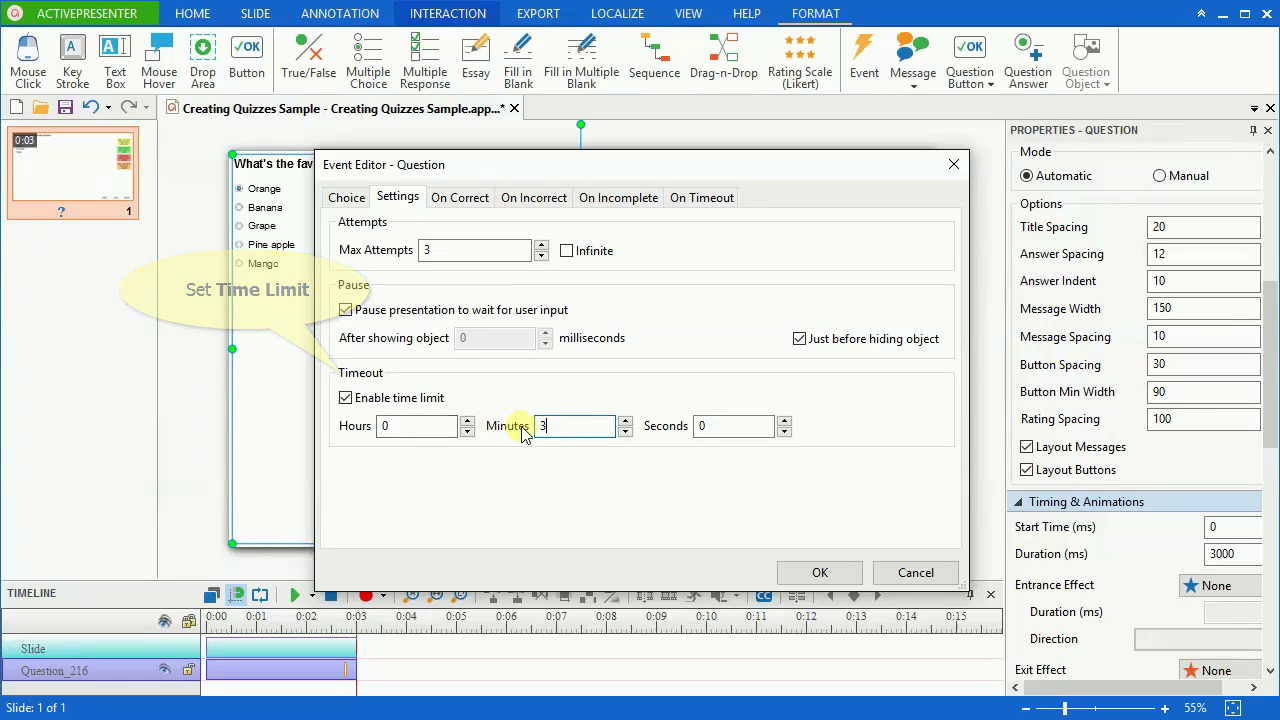
Review the On Correct, Incorrect, Incomplete and Timeout actions, then confirm the Event Editor
{"action": "left_click", "coordinate": [460, 200]}
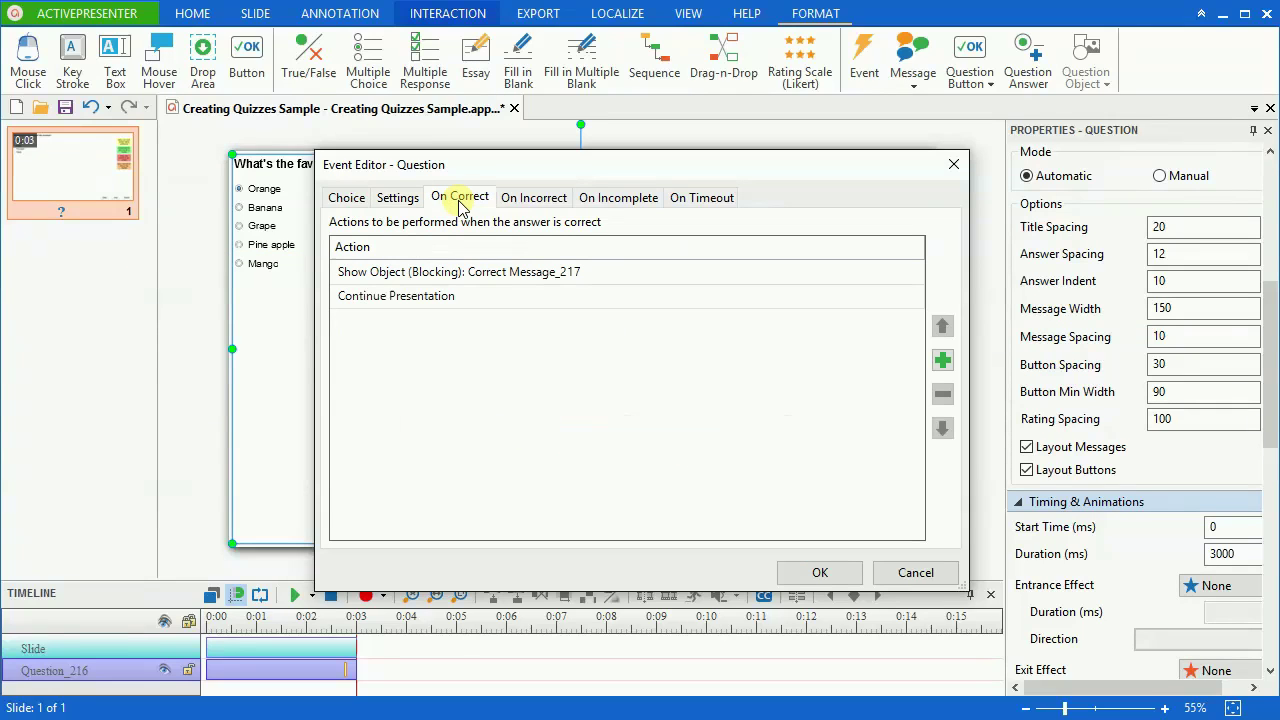
{"action": "left_click", "coordinate": [522, 205]}
{"action": "left_click", "coordinate": [622, 199]}
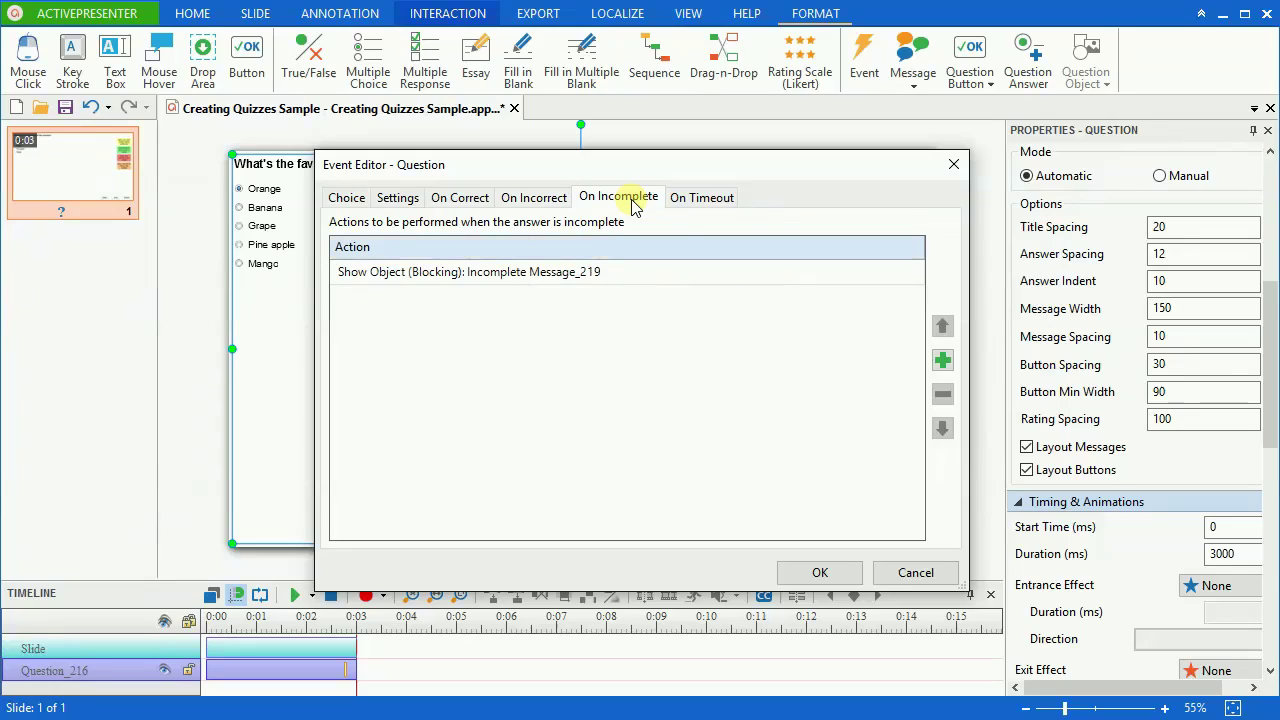
{"action": "left_click", "coordinate": [720, 199]}
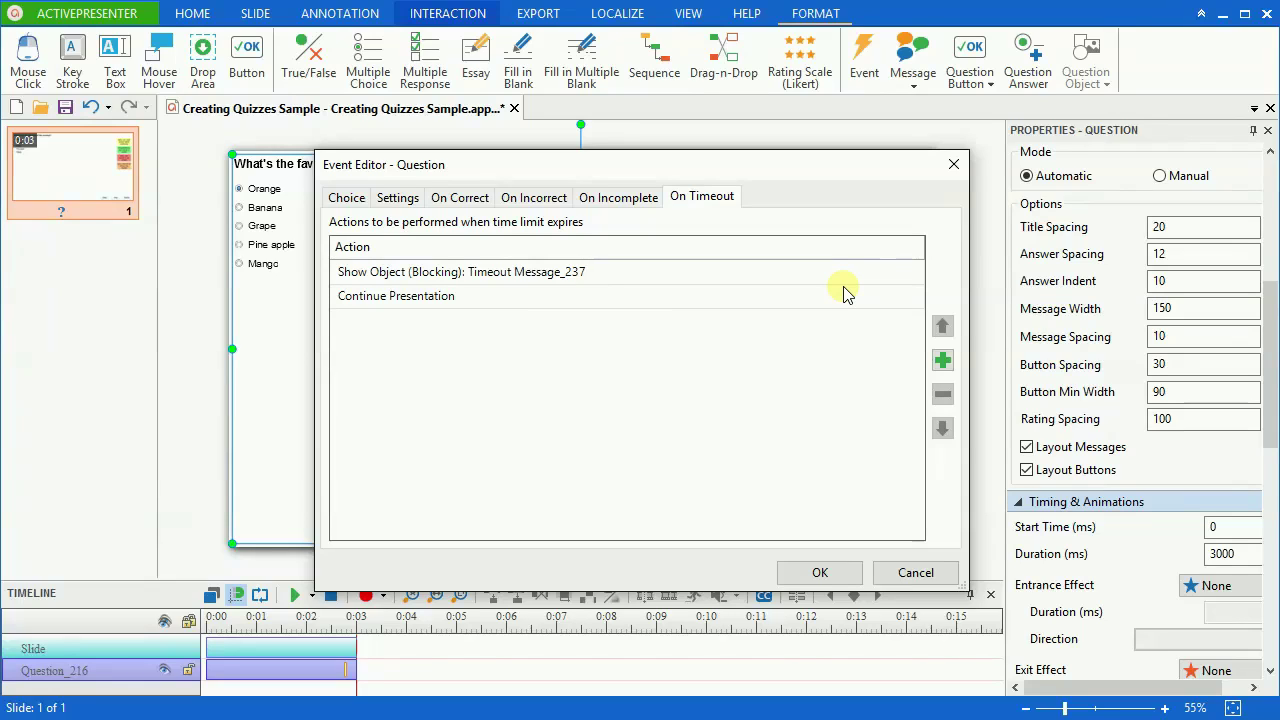
{"action": "left_click", "coordinate": [458, 198]}
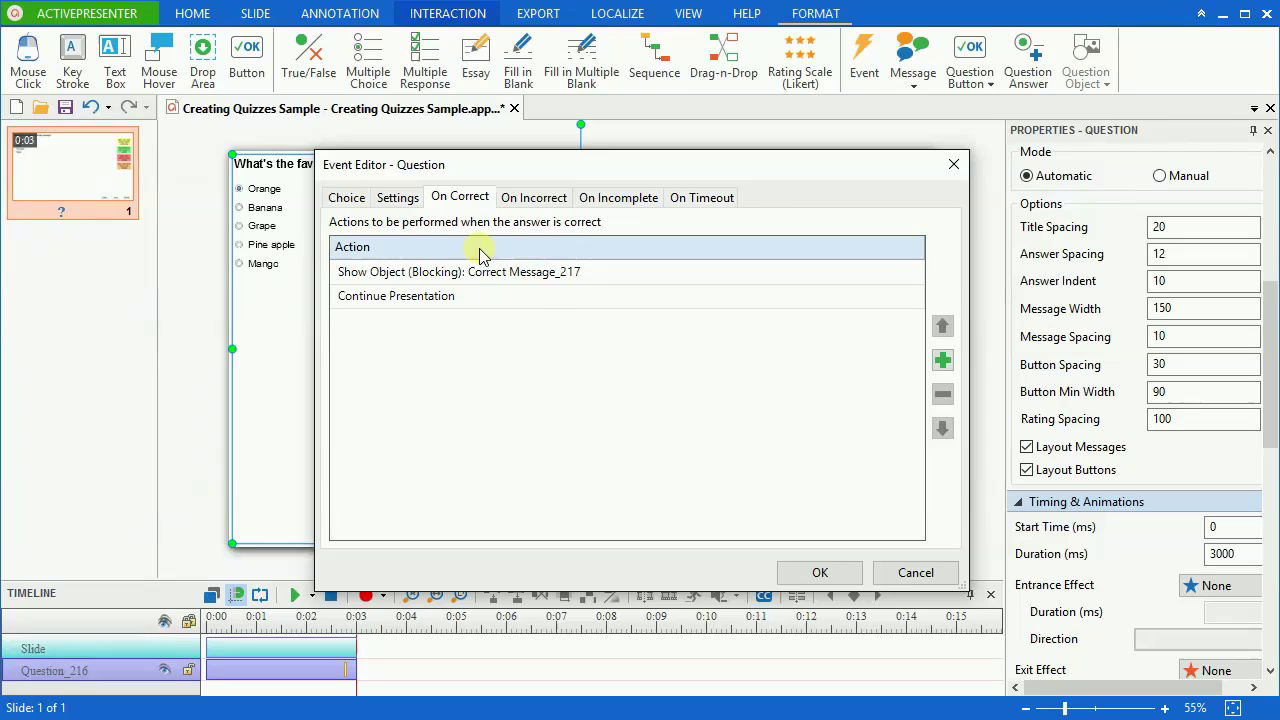
{"action": "left_click", "coordinate": [820, 574]}
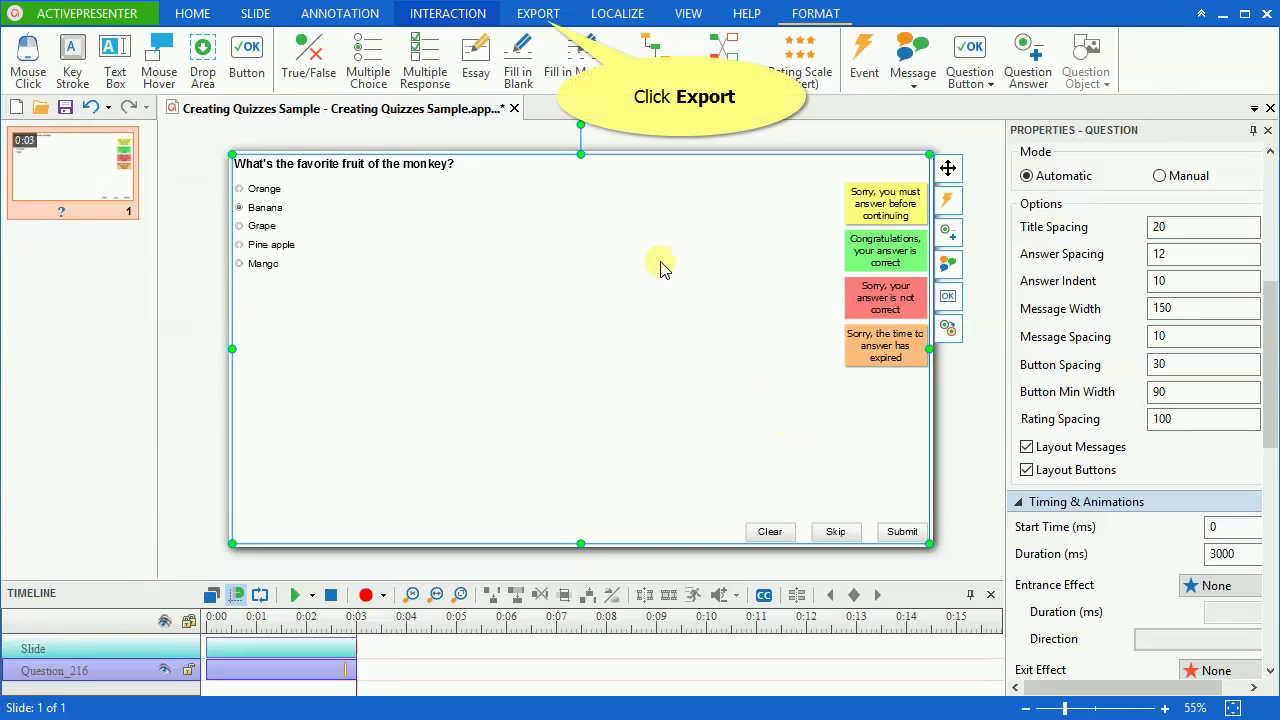
Export the quiz as an HTML5 simulation, checking Reporting and General options, and view it in the browser
{"action": "left_click", "coordinate": [539, 13]}
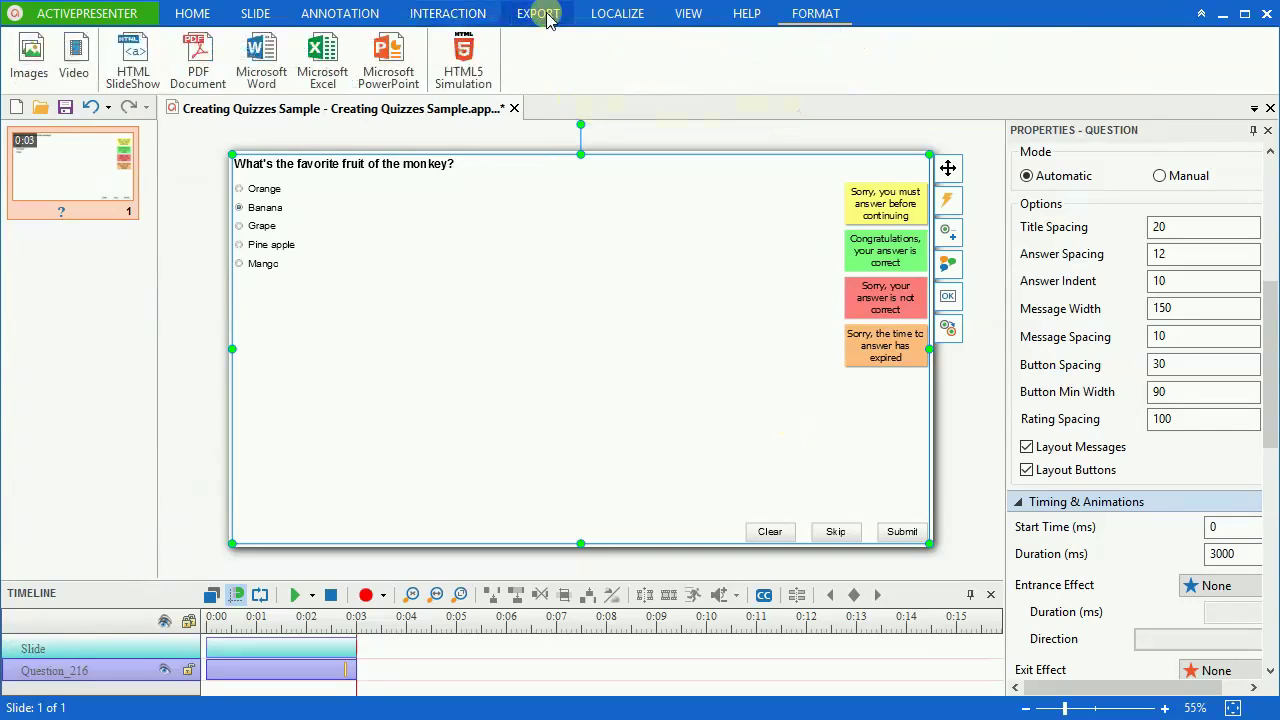
{"action": "left_click", "coordinate": [480, 78]}
{"action": "left_click", "coordinate": [445, 139]}
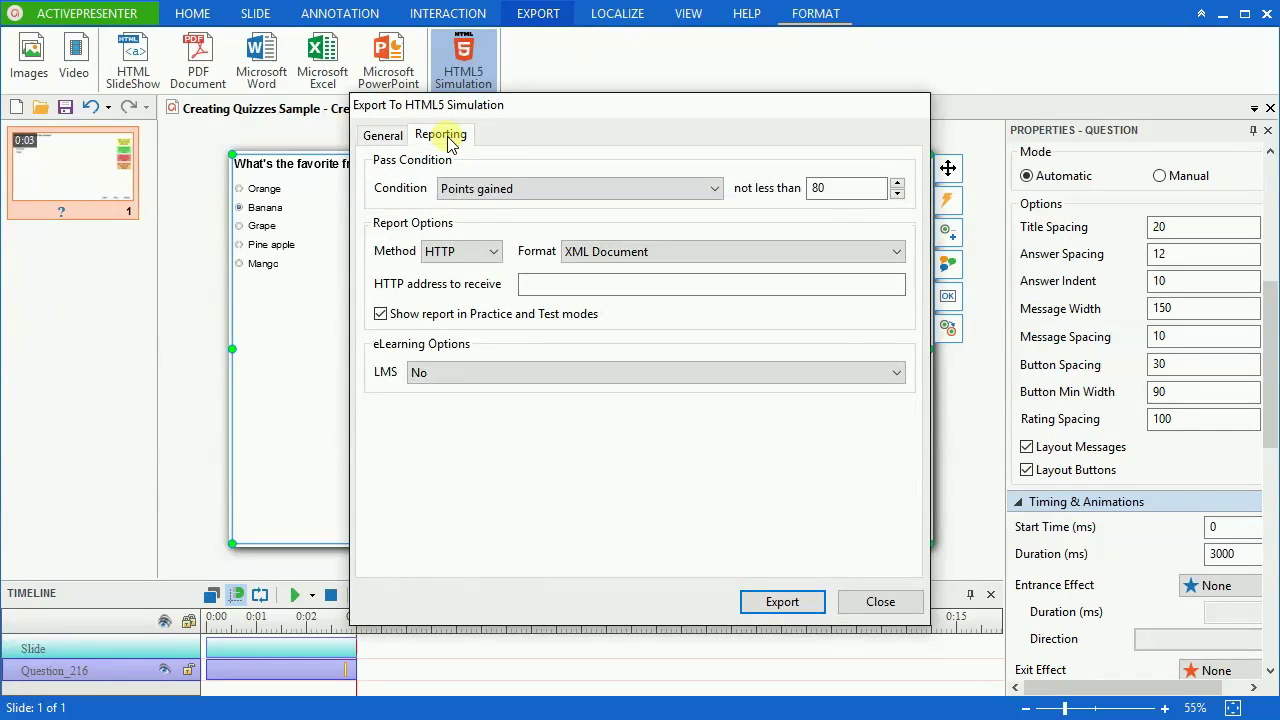
{"action": "left_click", "coordinate": [549, 372]}
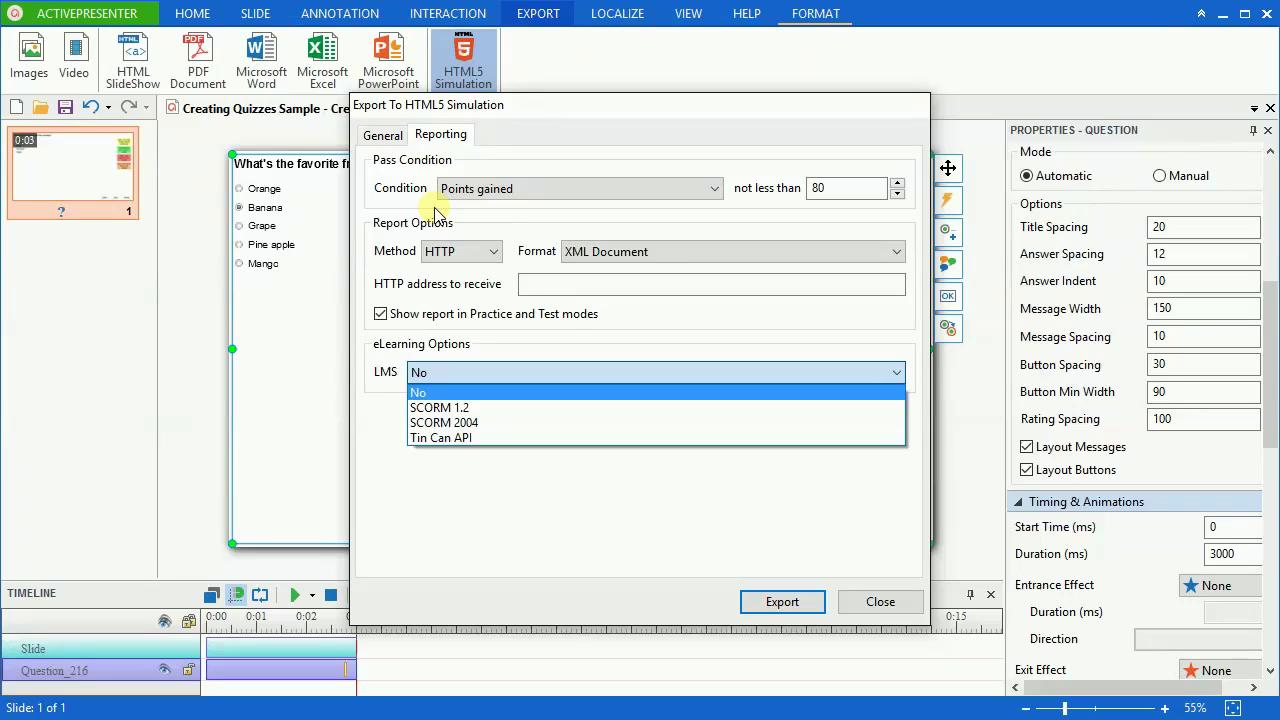
{"action": "left_click", "coordinate": [384, 135]}
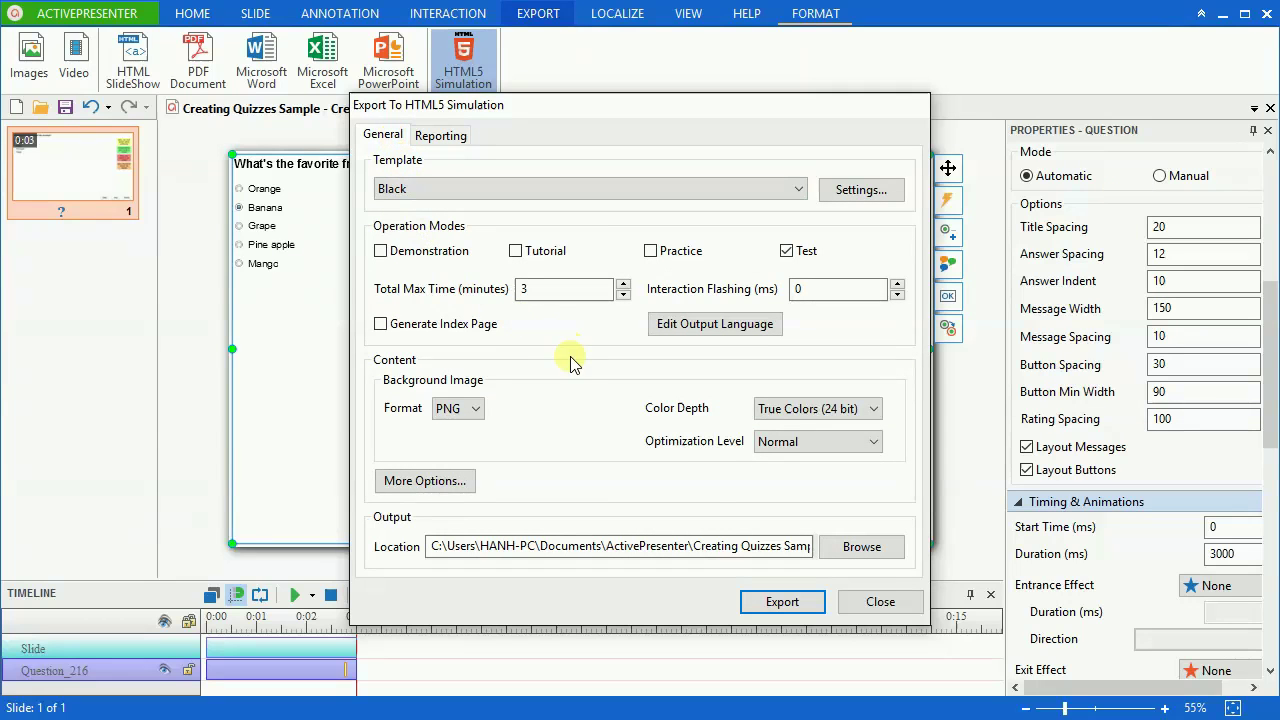
{"action": "left_click", "coordinate": [772, 600]}
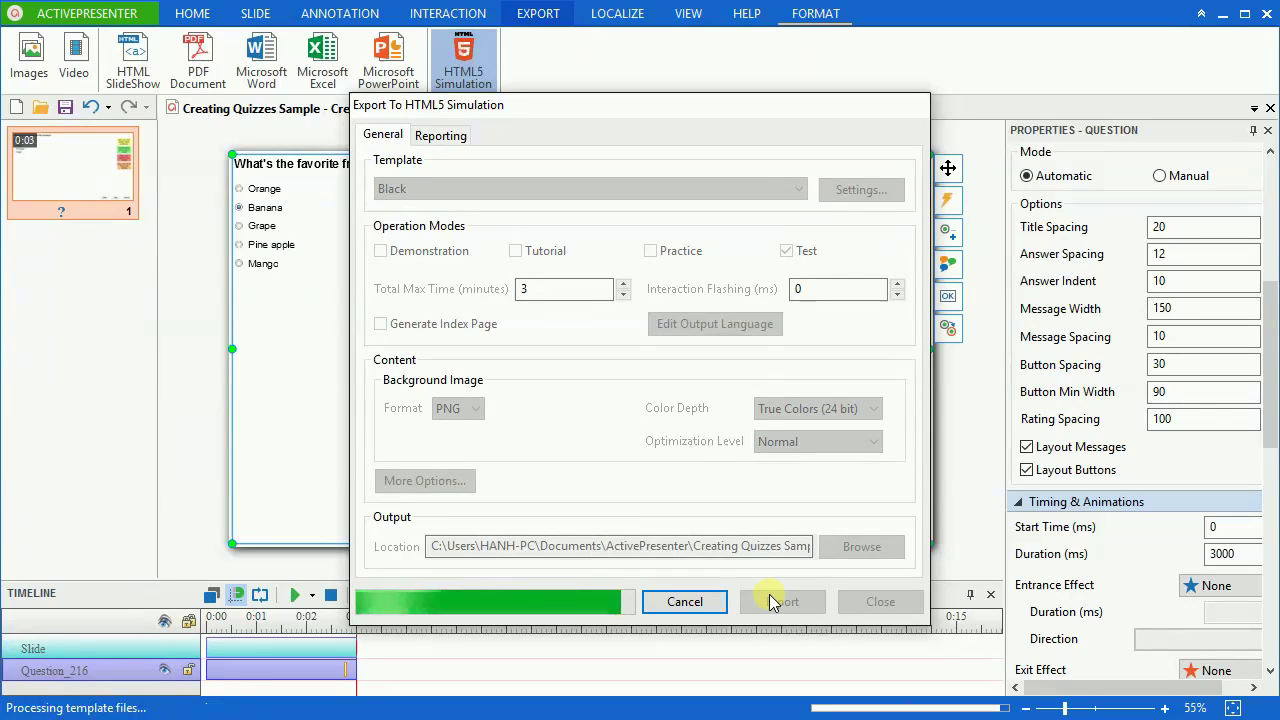
{"action": "left_click", "coordinate": [694, 374]}
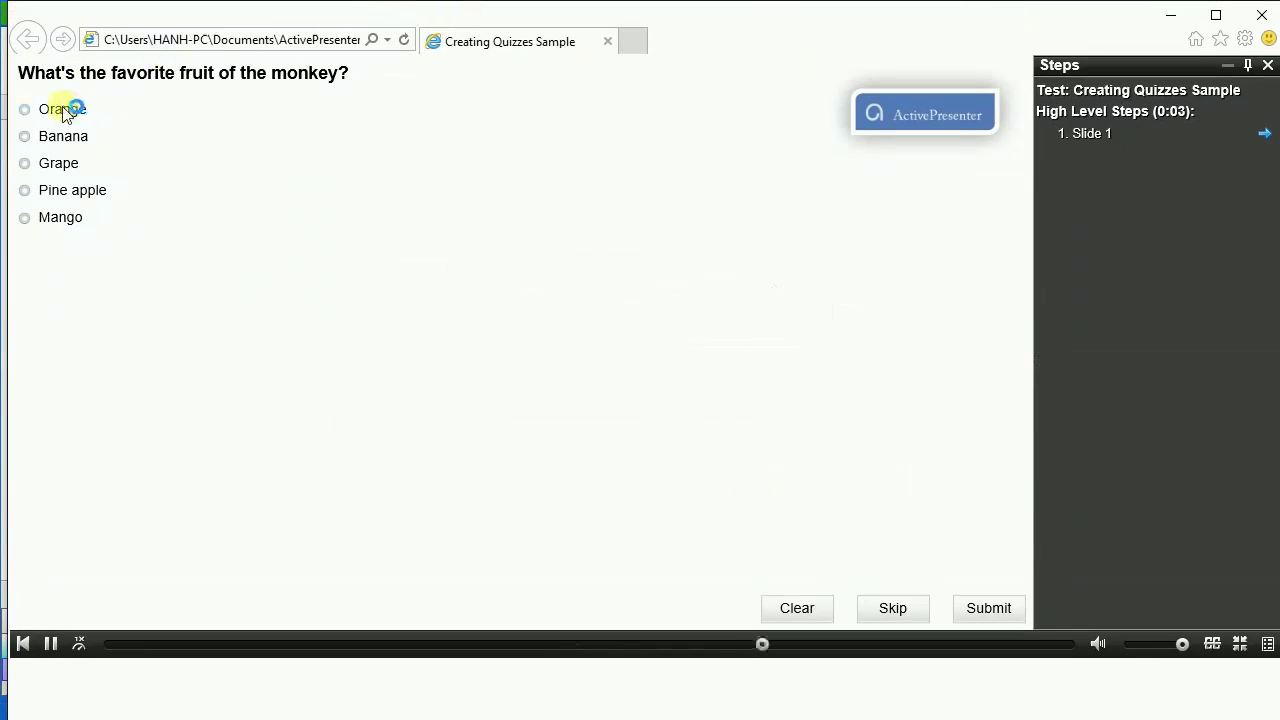
In the browser preview, submit Orange, then submit Banana
{"action": "left_click", "coordinate": [62, 109]}
{"action": "left_click", "coordinate": [975, 608]}
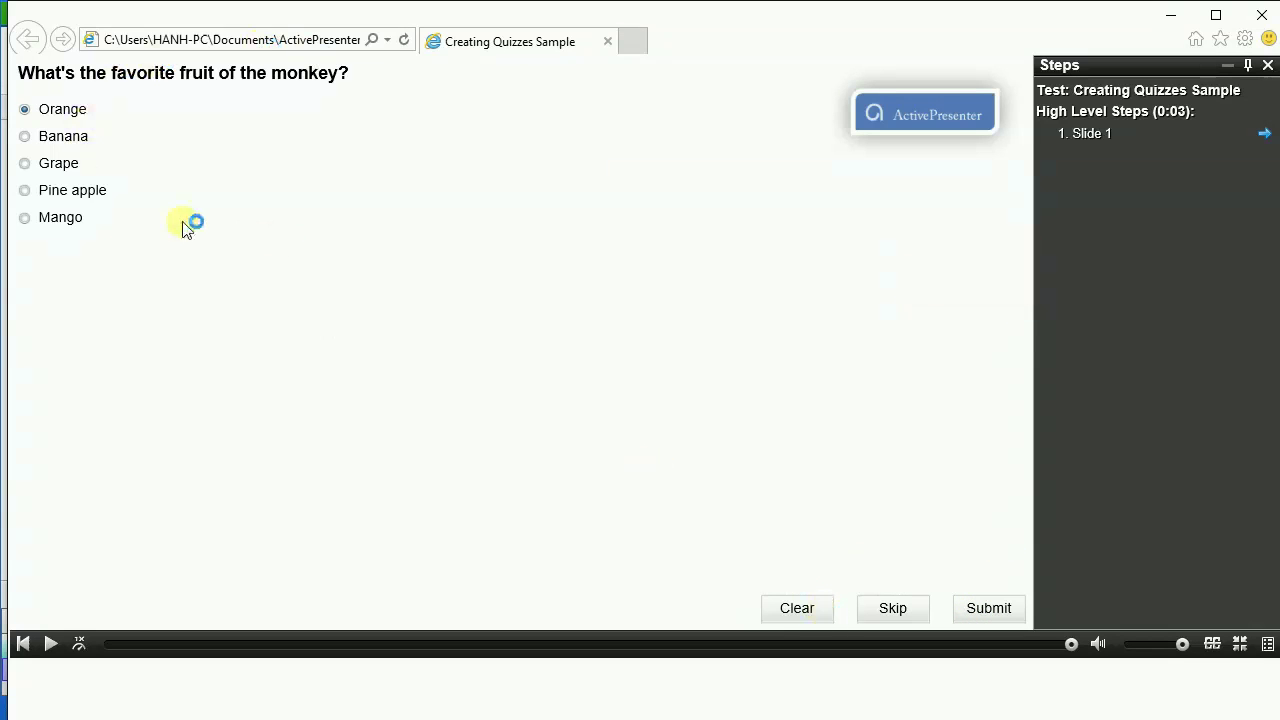
{"action": "left_click", "coordinate": [63, 136]}
{"action": "left_click", "coordinate": [1008, 610]}
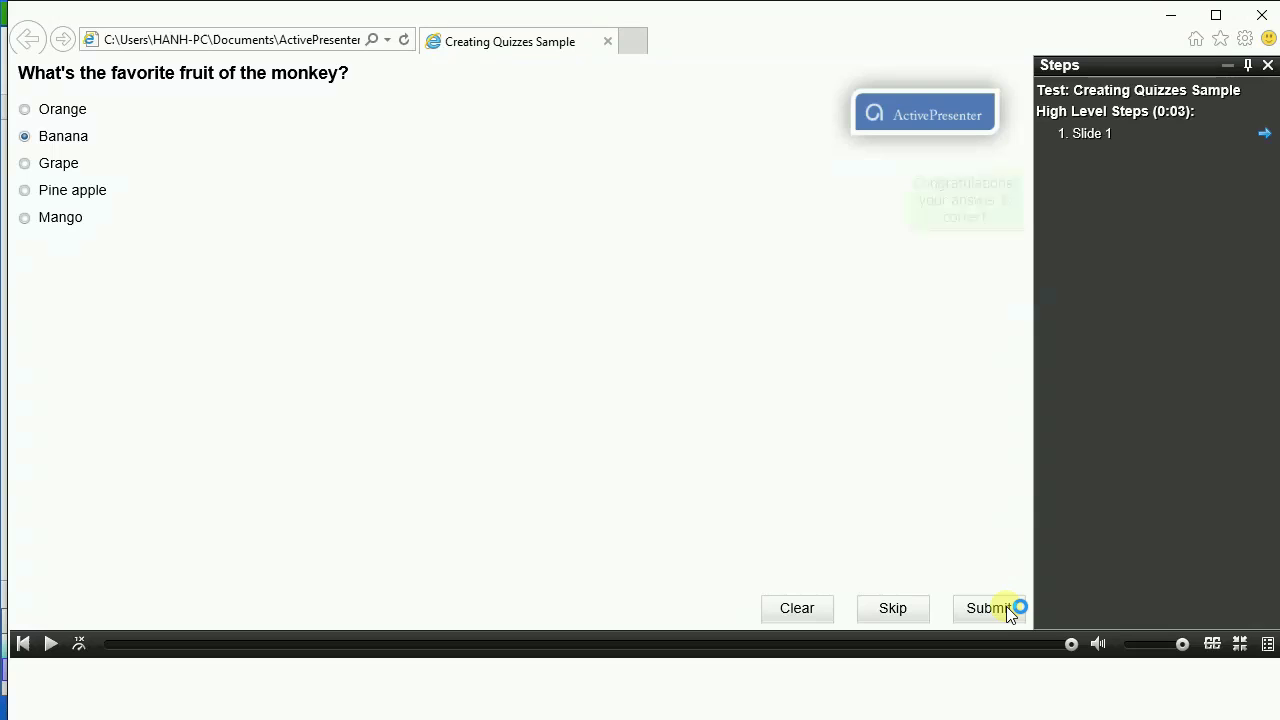